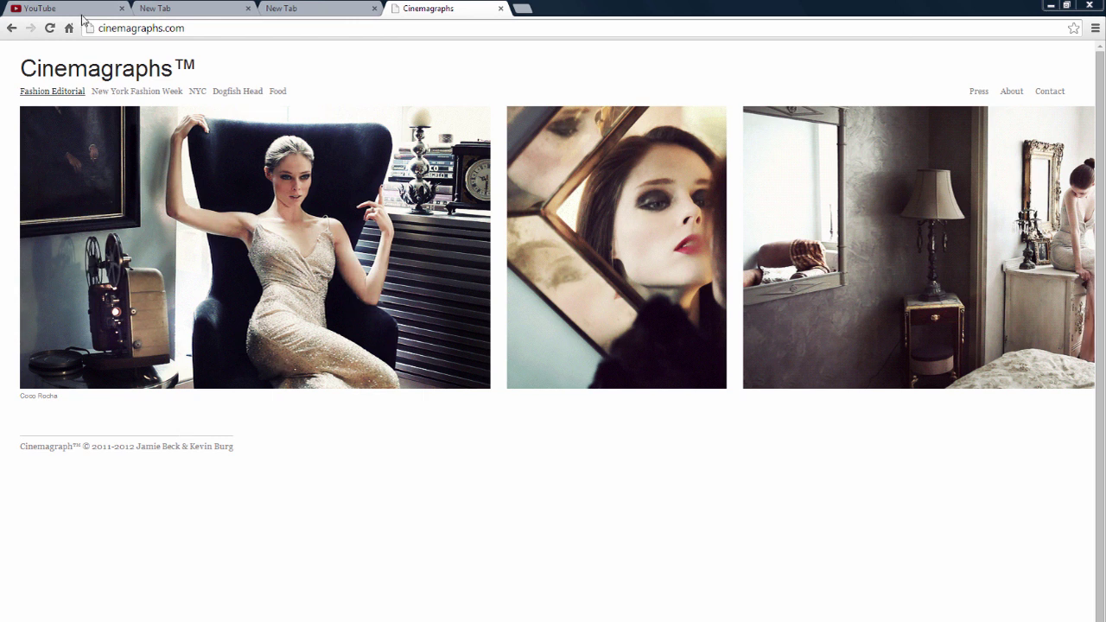
Step: View the youtube.com/goodcreativetutorial channel header with its video paused, then return to Cinemagraphs
{"action": "left_click", "coordinate": [80, 12]}
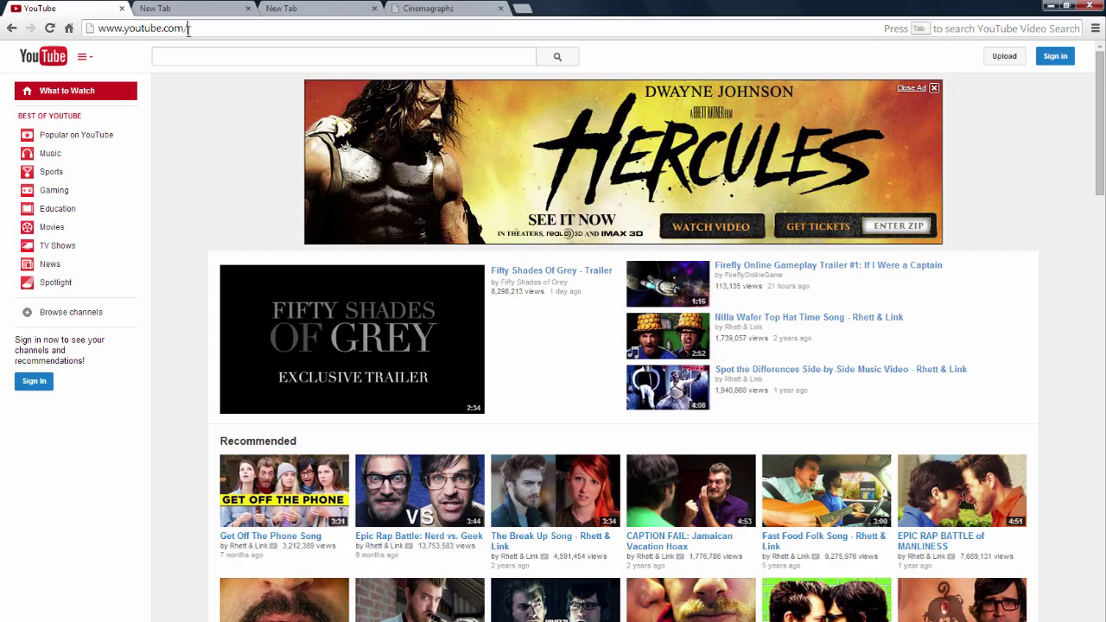
{"action": "type", "text": "goodc"}
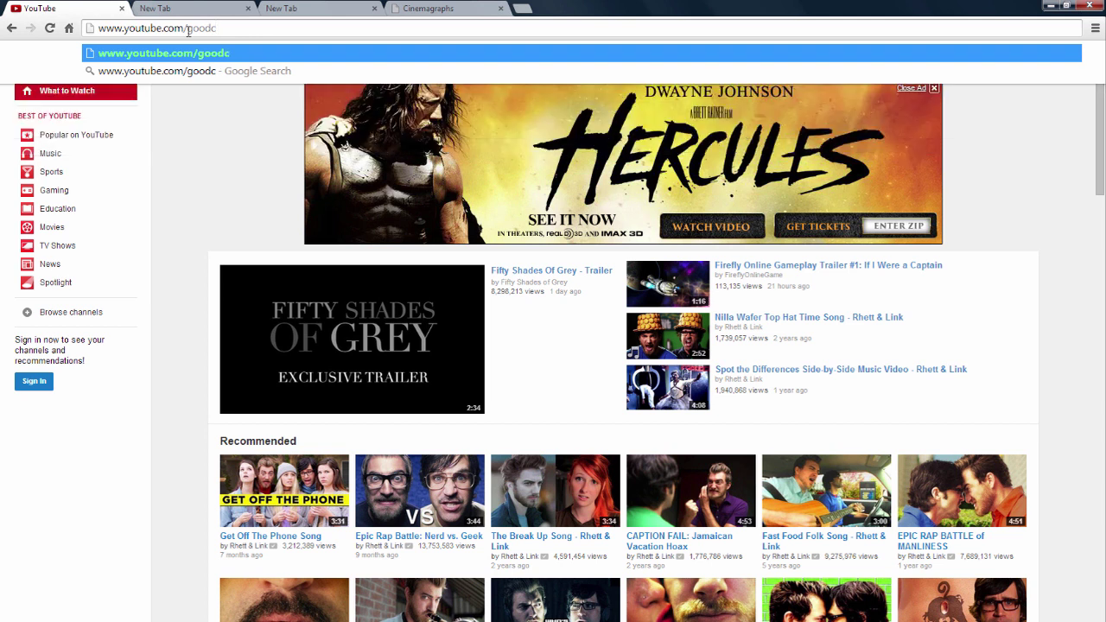
{"action": "type", "text": "reativetutorial"}
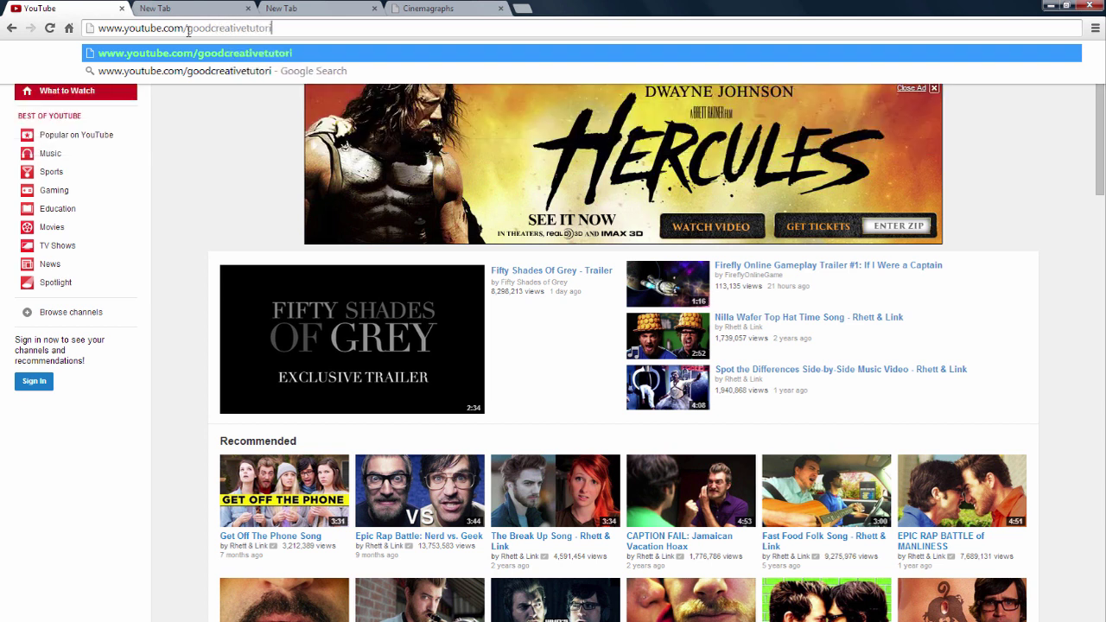
{"action": "key", "text": "Return"}
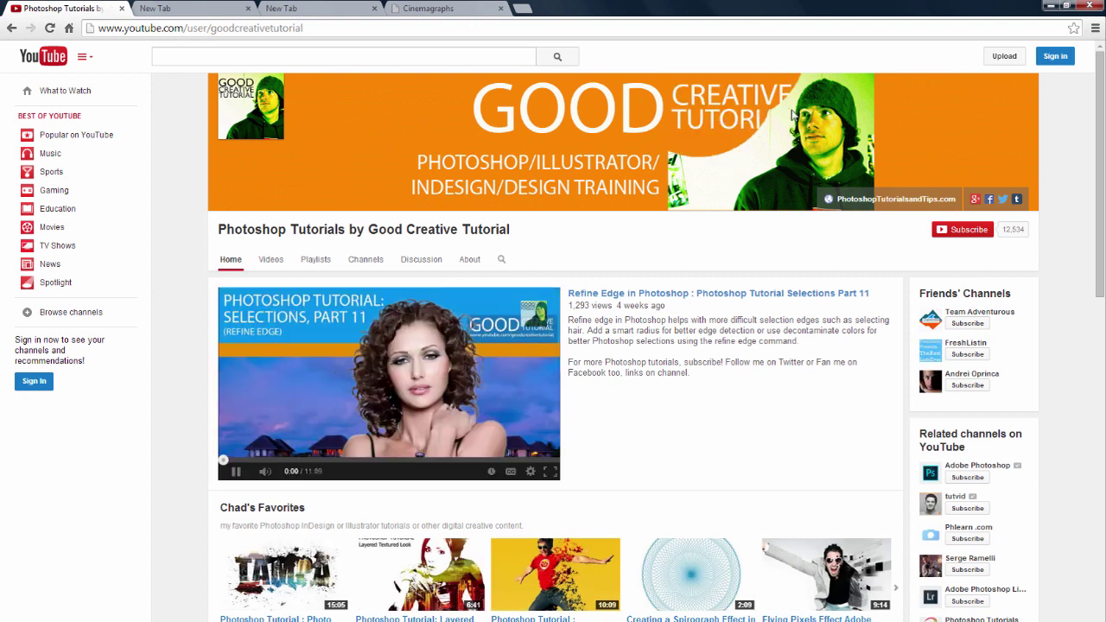
{"action": "left_click", "coordinate": [387, 393]}
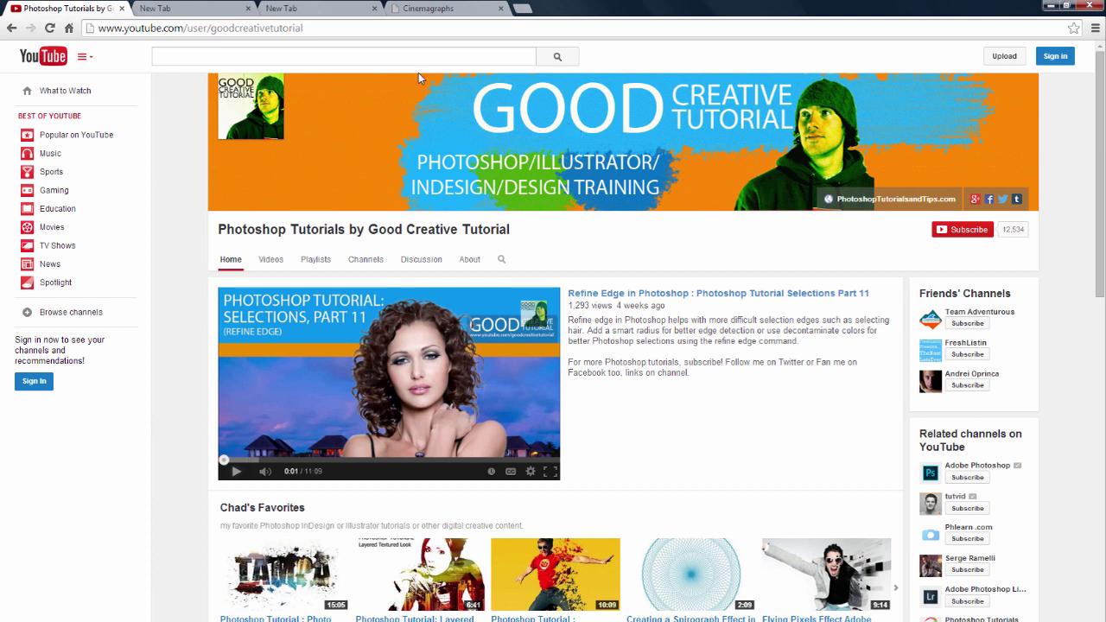
{"action": "left_click", "coordinate": [428, 9]}
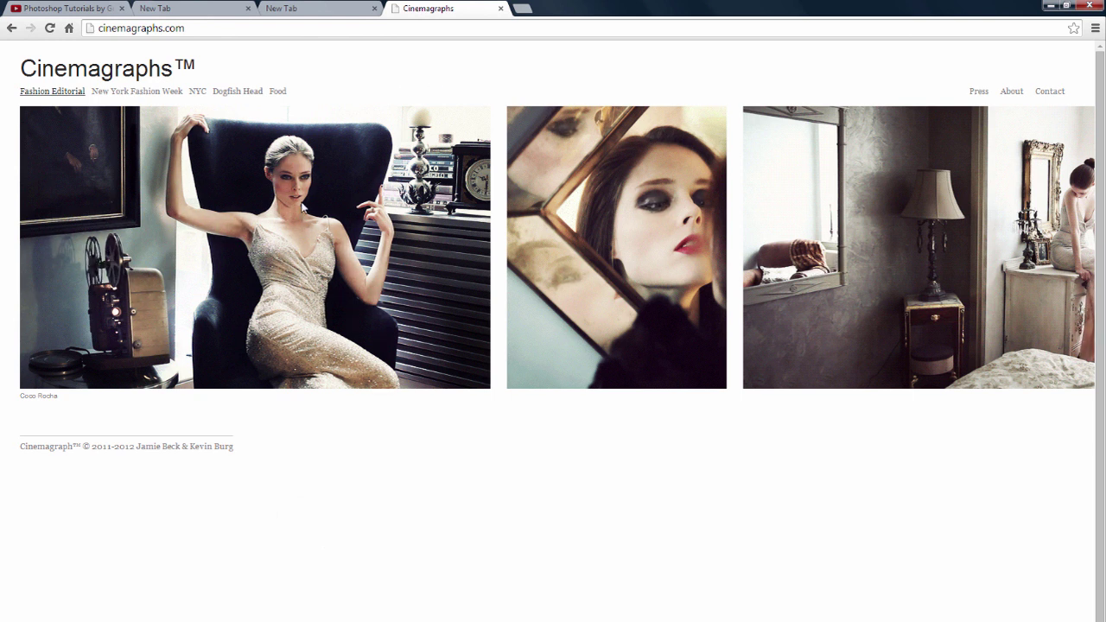
Step: Browse through the New York Fashion Week cinemagraph gallery
{"action": "left_click", "coordinate": [145, 92]}
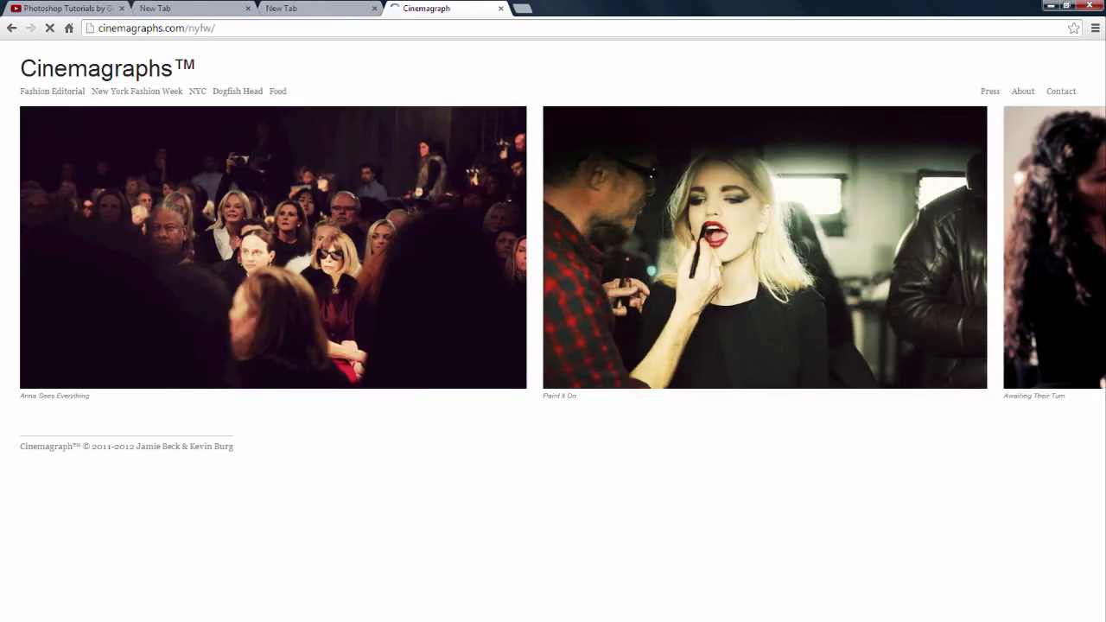
{"action": "scroll", "coordinate": [553, 248], "scroll_direction": "right", "scroll_amount": 5}
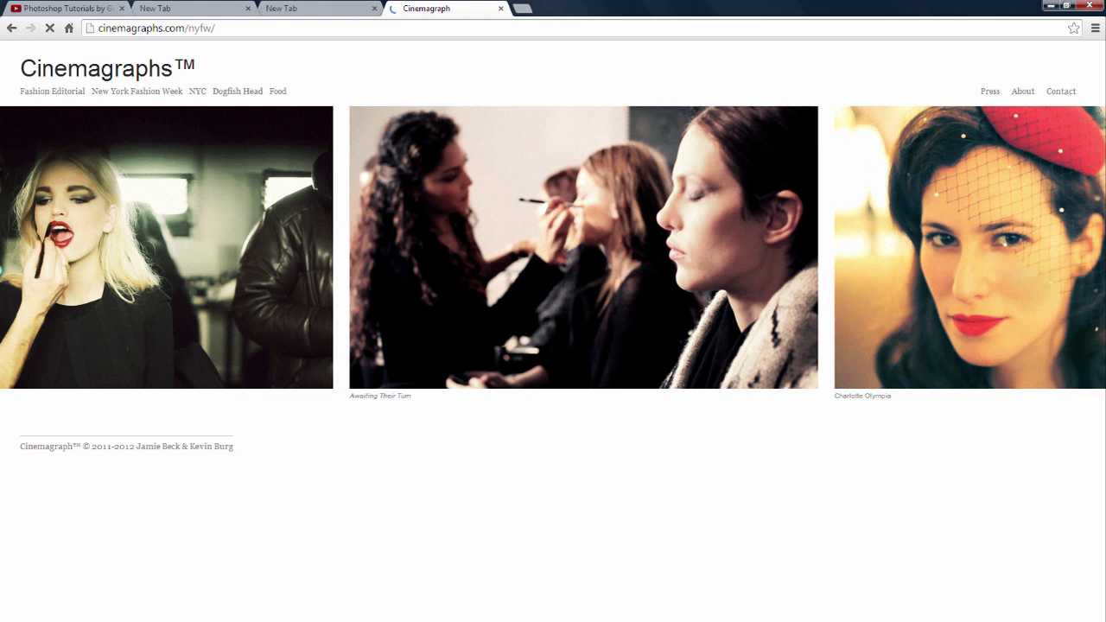
{"action": "scroll", "coordinate": [553, 247], "scroll_direction": "right", "scroll_amount": 10}
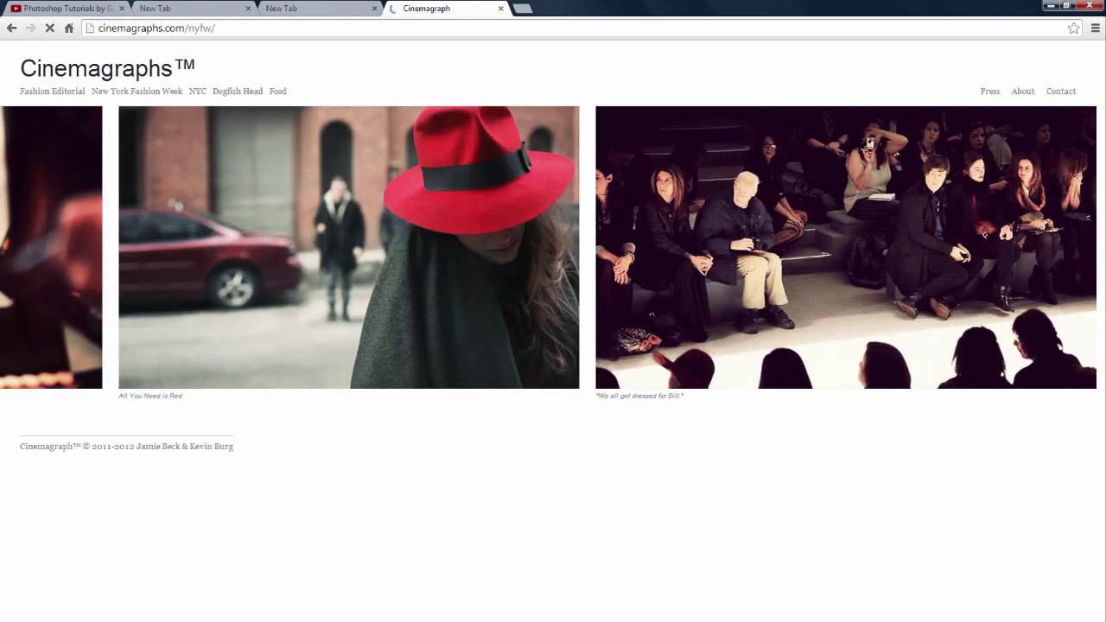
{"action": "scroll", "coordinate": [553, 248], "scroll_direction": "right", "scroll_amount": 10}
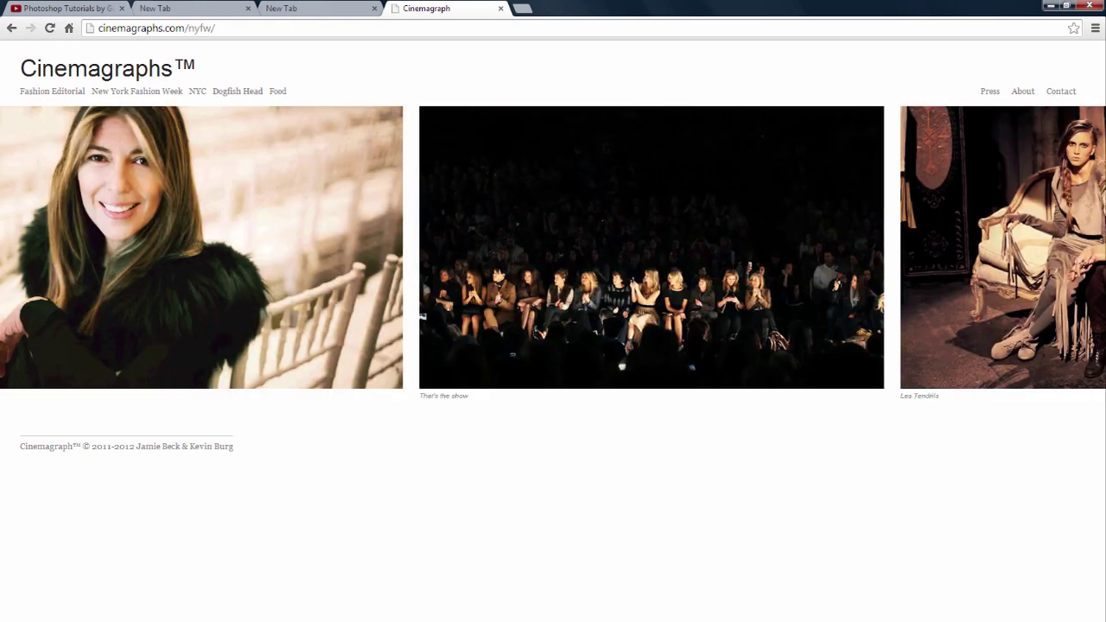
{"action": "scroll", "coordinate": [422, 316], "scroll_direction": "right", "scroll_amount": 10}
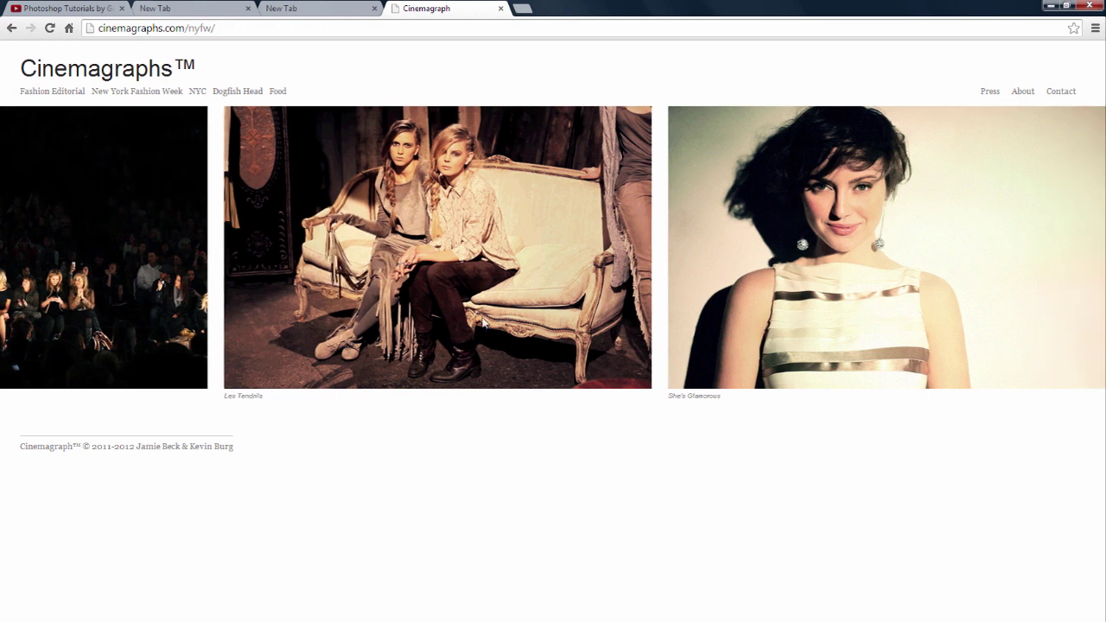
Step: Open the NYC gallery and scroll through its subway and park cinemagraphs
{"action": "left_click", "coordinate": [197, 91]}
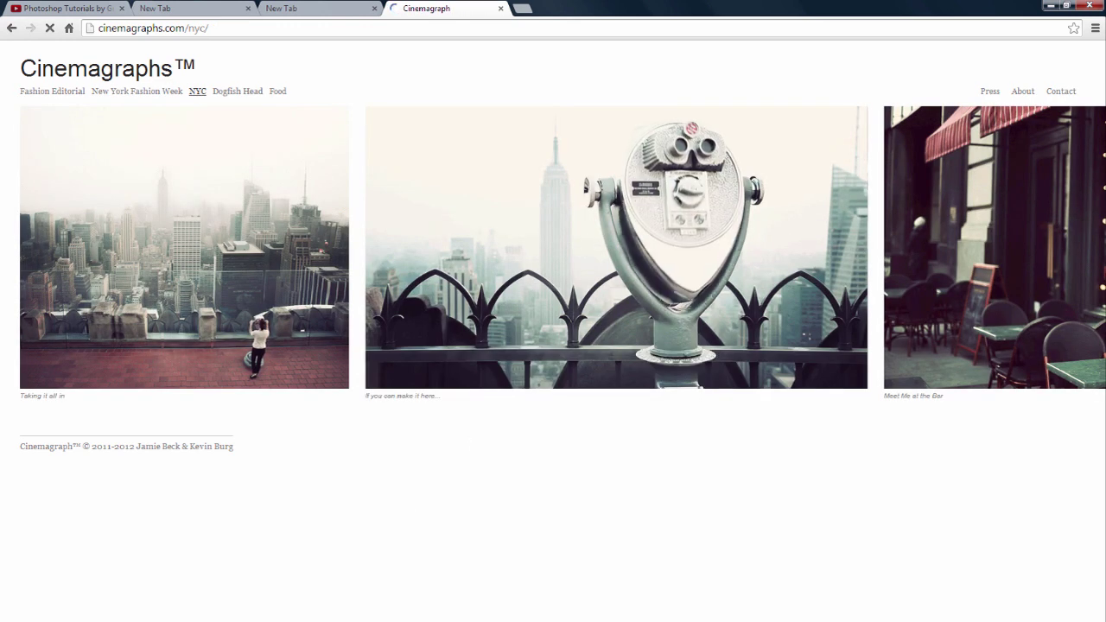
{"action": "scroll", "coordinate": [554, 247], "scroll_direction": "right", "scroll_amount": 5}
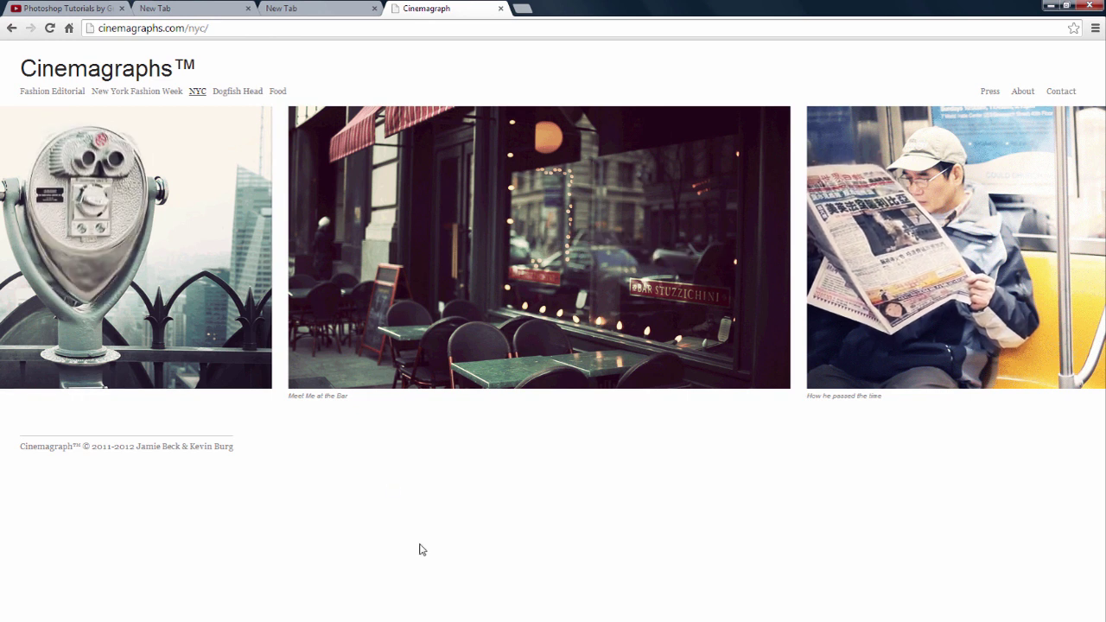
{"action": "scroll", "coordinate": [475, 362], "scroll_direction": "down", "scroll_amount": 5}
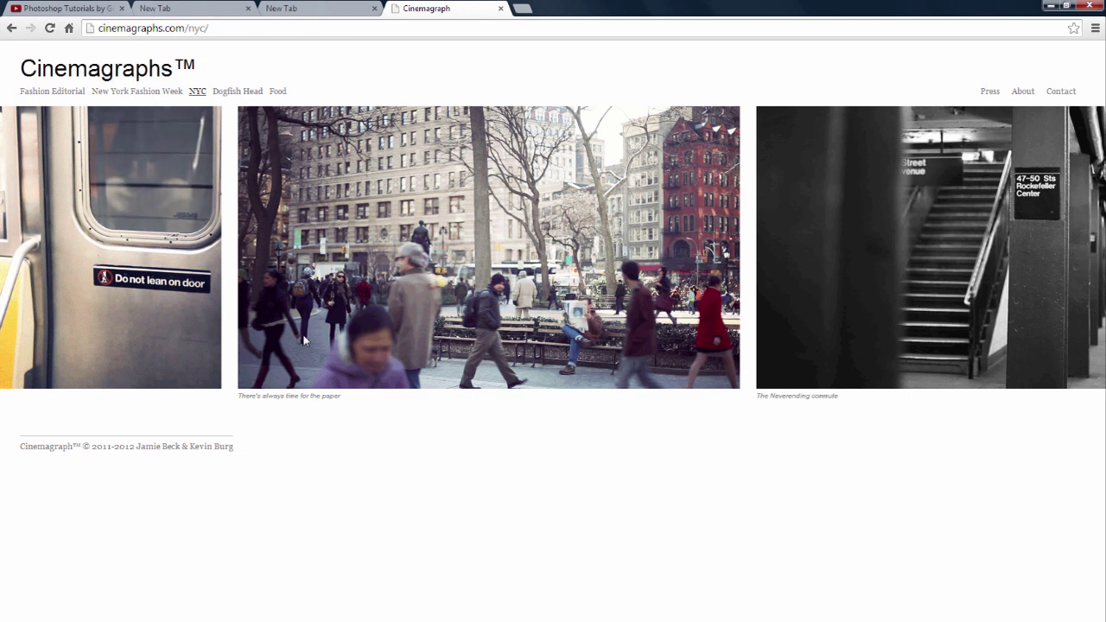
Step: Play, then stop, the four-frame koi pond Marine Photography animation in examples.psd
{"action": "left_click", "coordinate": [580, 608]}
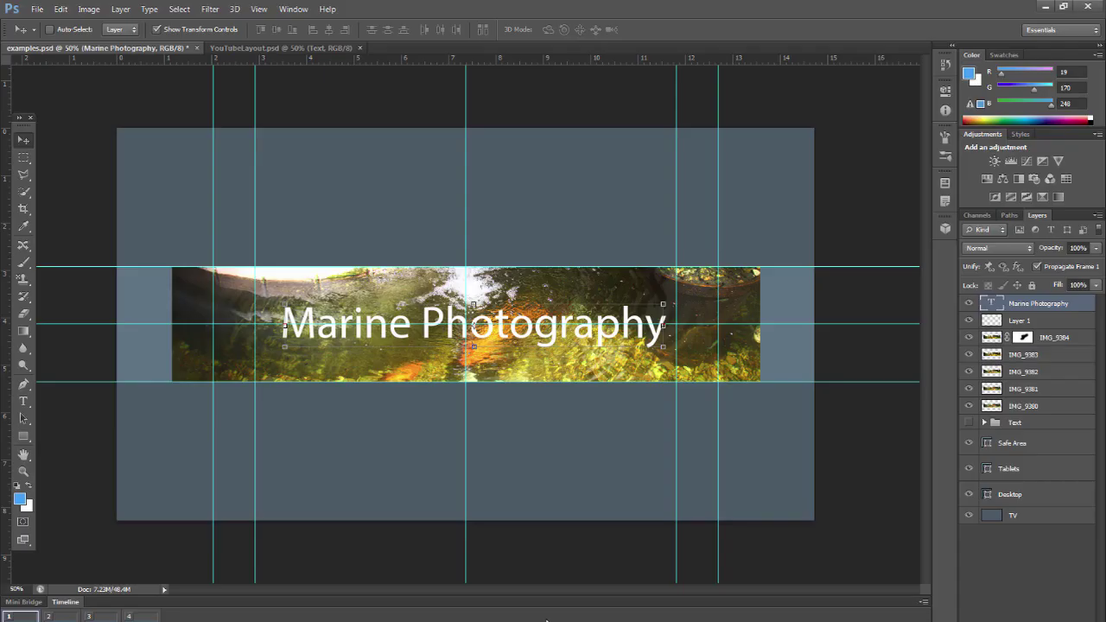
{"action": "left_click", "coordinate": [262, 50]}
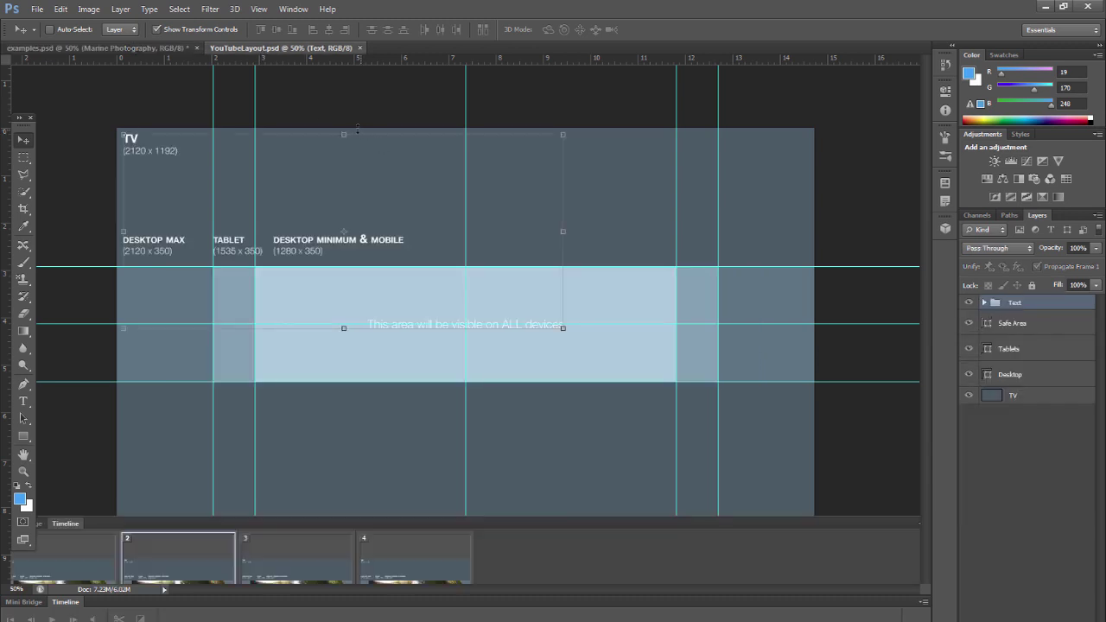
{"action": "left_click", "coordinate": [123, 50]}
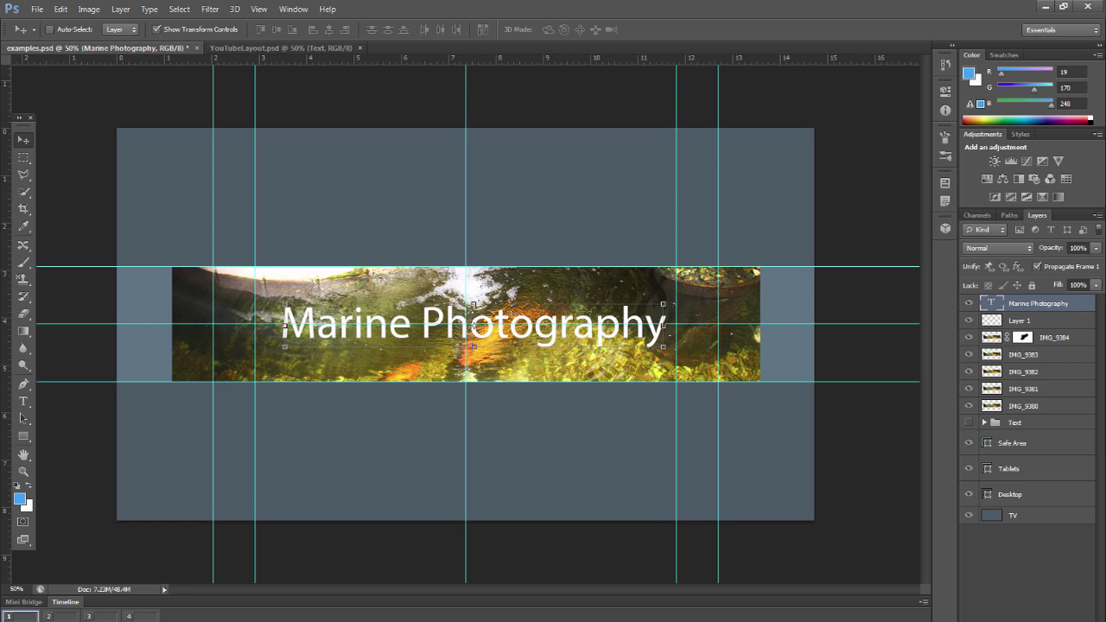
{"action": "key", "text": "space"}
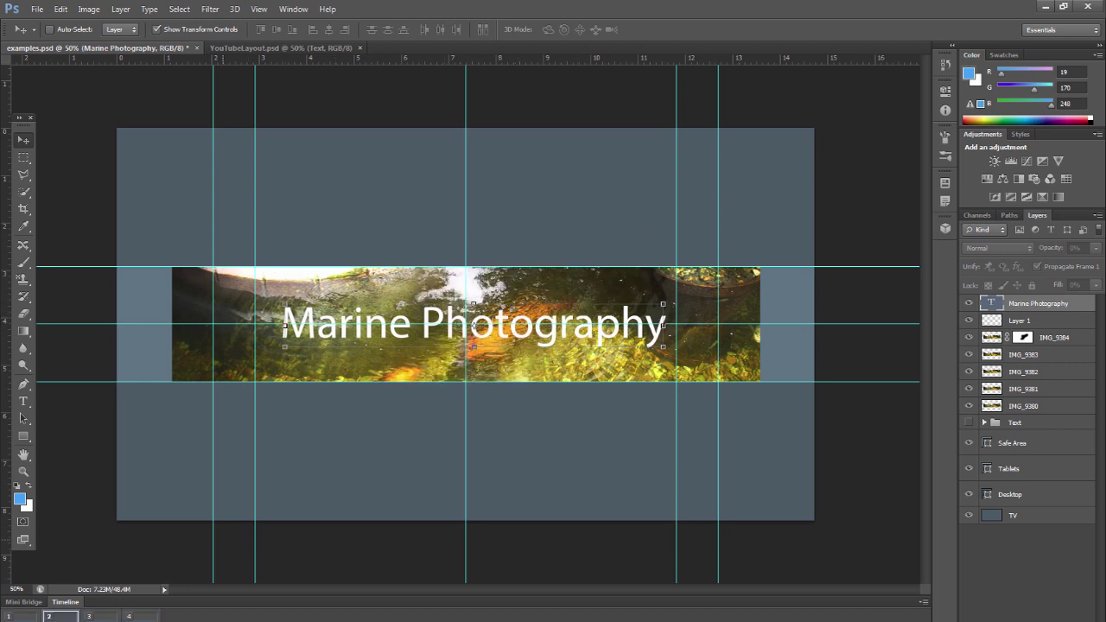
{"action": "key", "text": "space"}
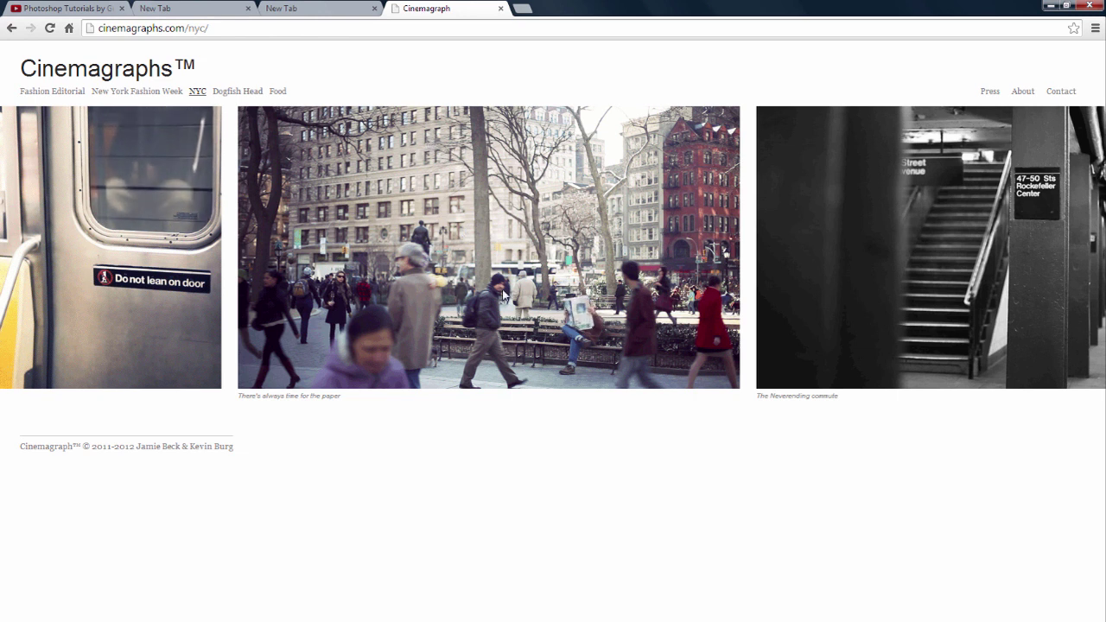
Step: Advance the NYC gallery to the Chelsea Hotel window and hot-dog cart cinemagraphs
{"action": "key", "text": "Right"}
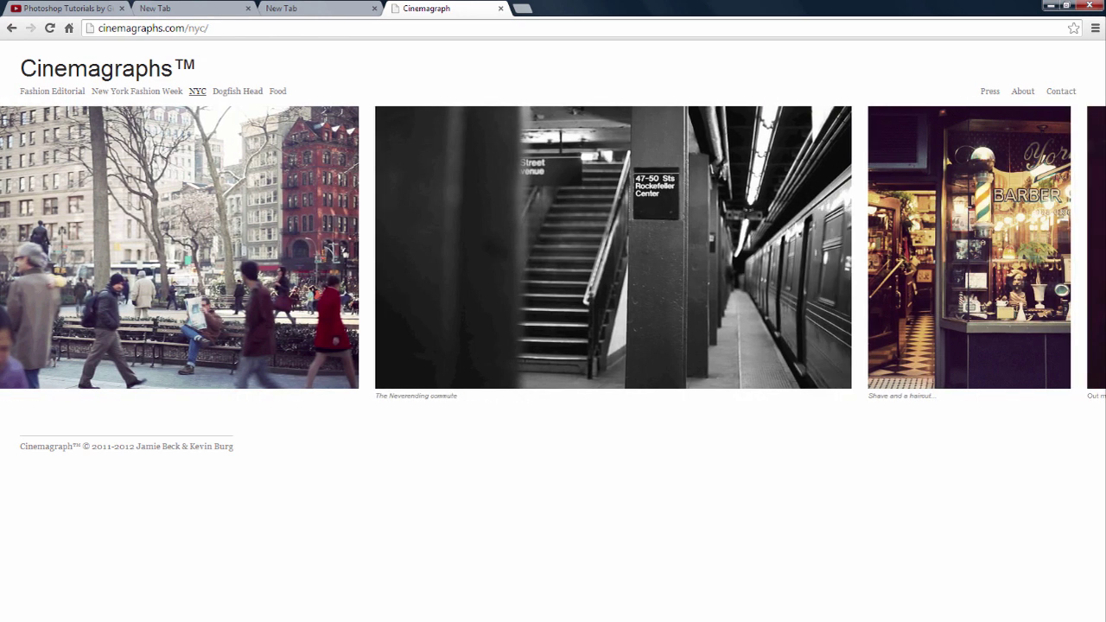
{"action": "key", "text": "Right"}
{"action": "key", "text": "Right"}
{"action": "key", "text": "Right"}
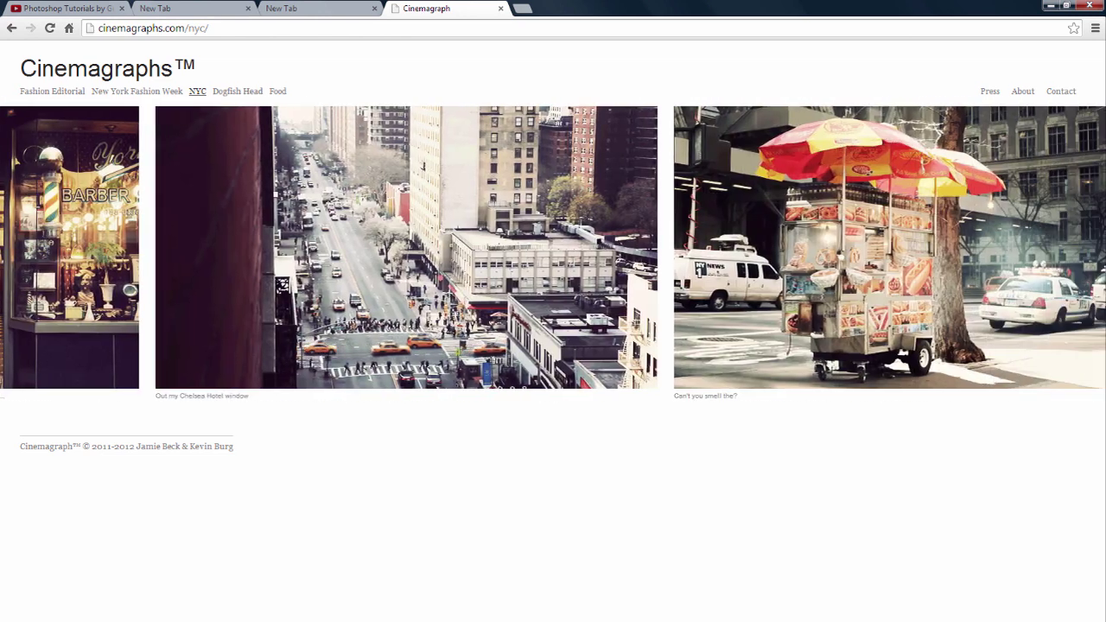
{"action": "key", "text": "Right"}
{"action": "key", "text": "Right"}
{"action": "key", "text": "Right"}
{"action": "key", "text": "Right"}
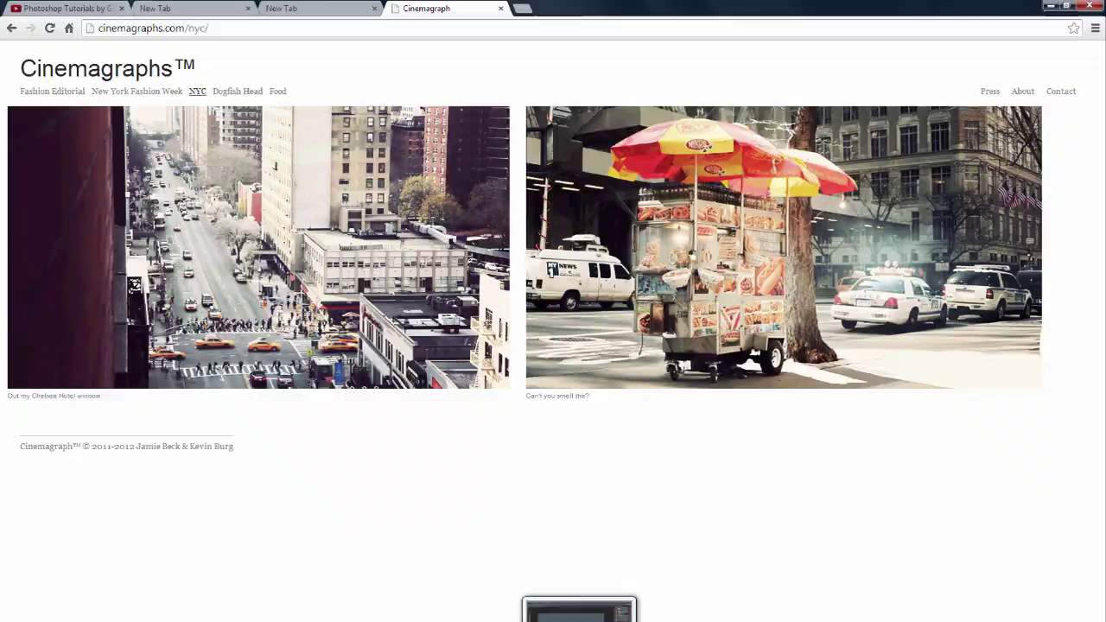
Step: Show YouTubeLayout.psd in Photoshop alongside the support files folder of koi photos IMG_9380–IMG_9384
{"action": "left_click", "coordinate": [579, 612]}
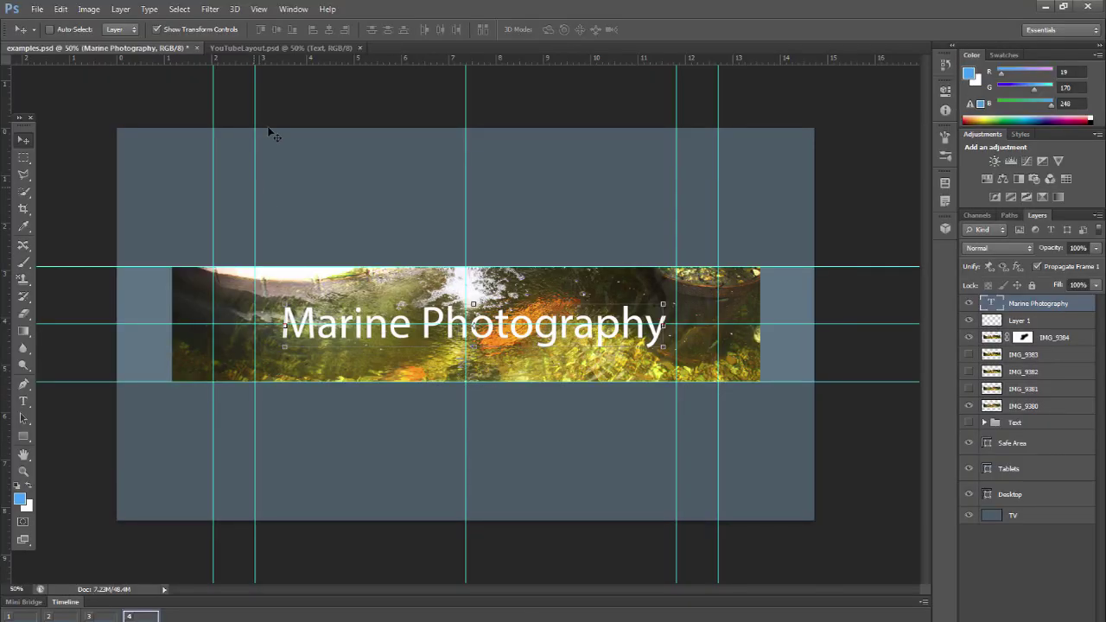
{"action": "left_click", "coordinate": [286, 48]}
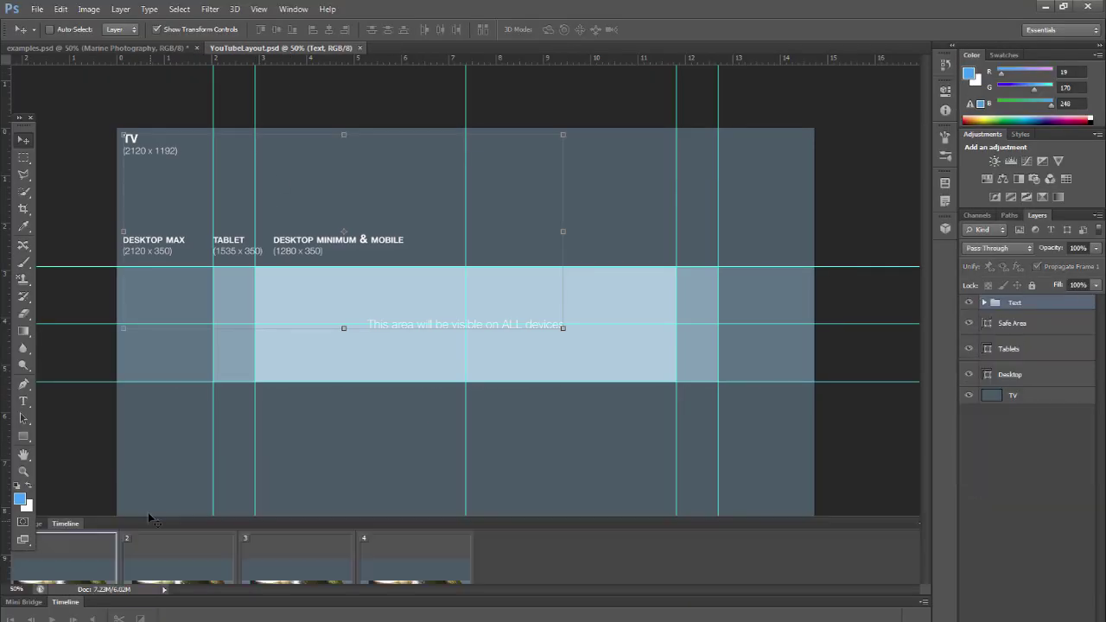
{"action": "left_click", "coordinate": [118, 48]}
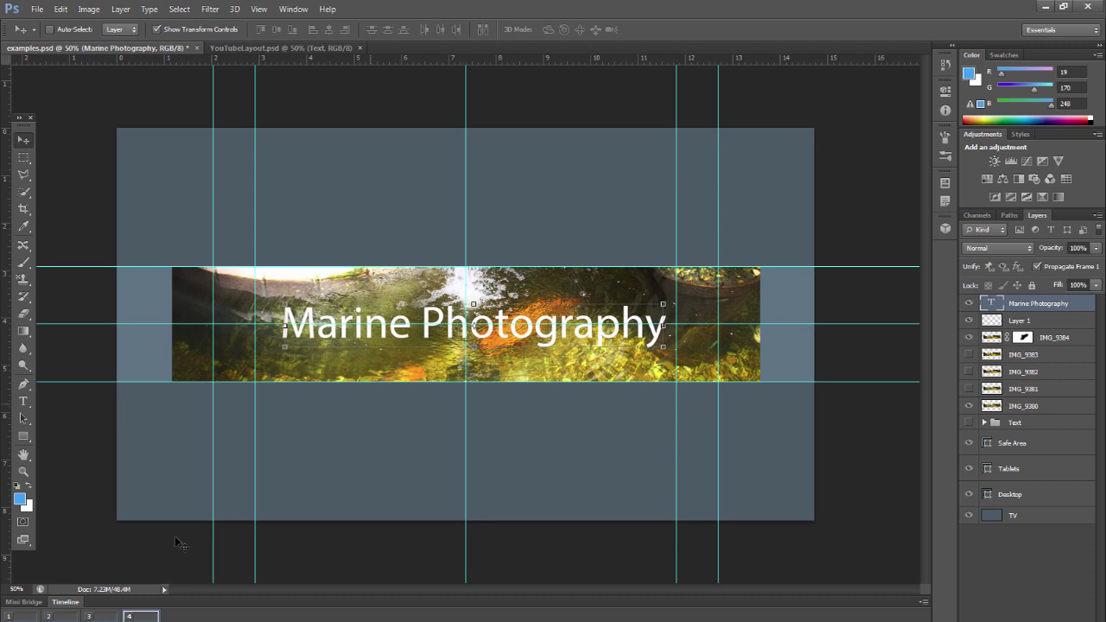
{"action": "left_click", "coordinate": [281, 50]}
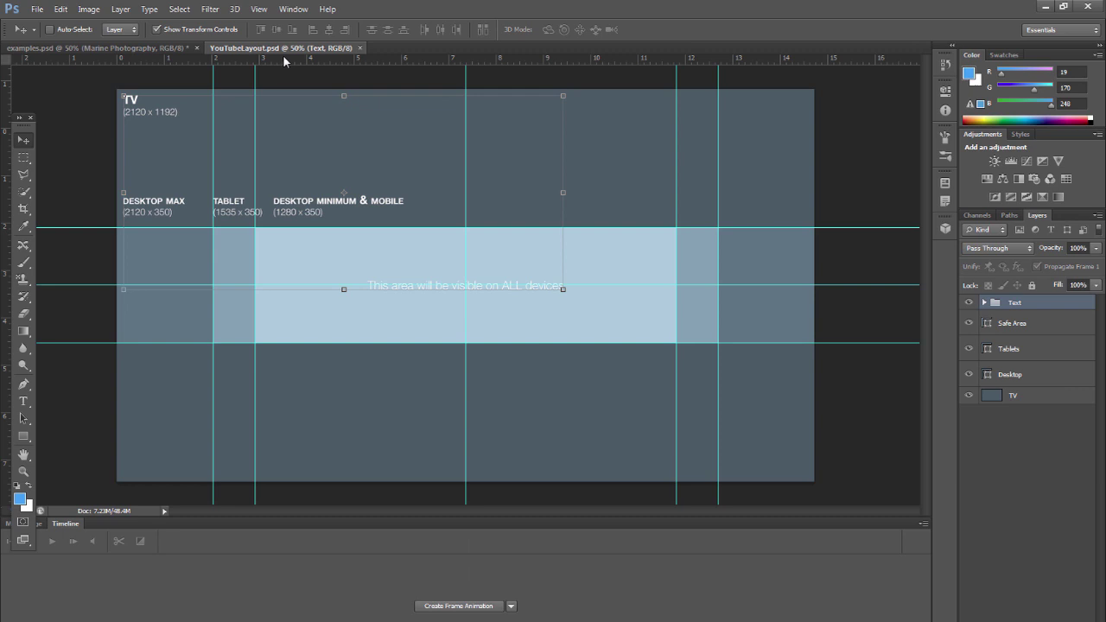
{"action": "key", "text": "alt+Tab"}
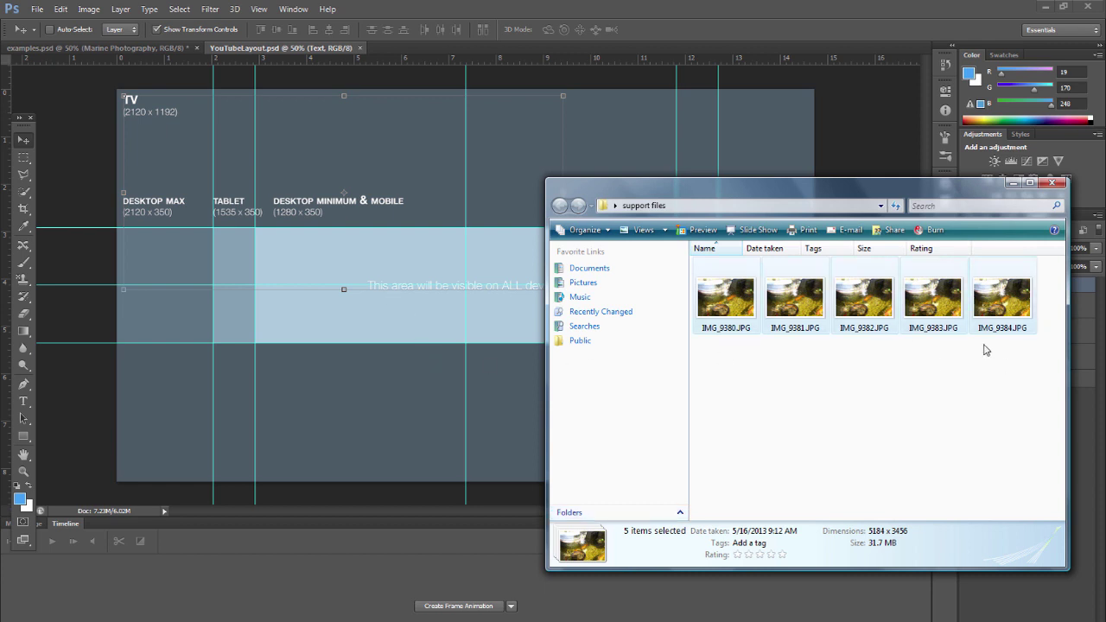
Step: Drag IMG_9380 through IMG_9384 from Explorer into YouTubeLayout.psd as layers
{"action": "left_click_drag", "start_coordinate": [990, 350], "coordinate": [300, 258]}
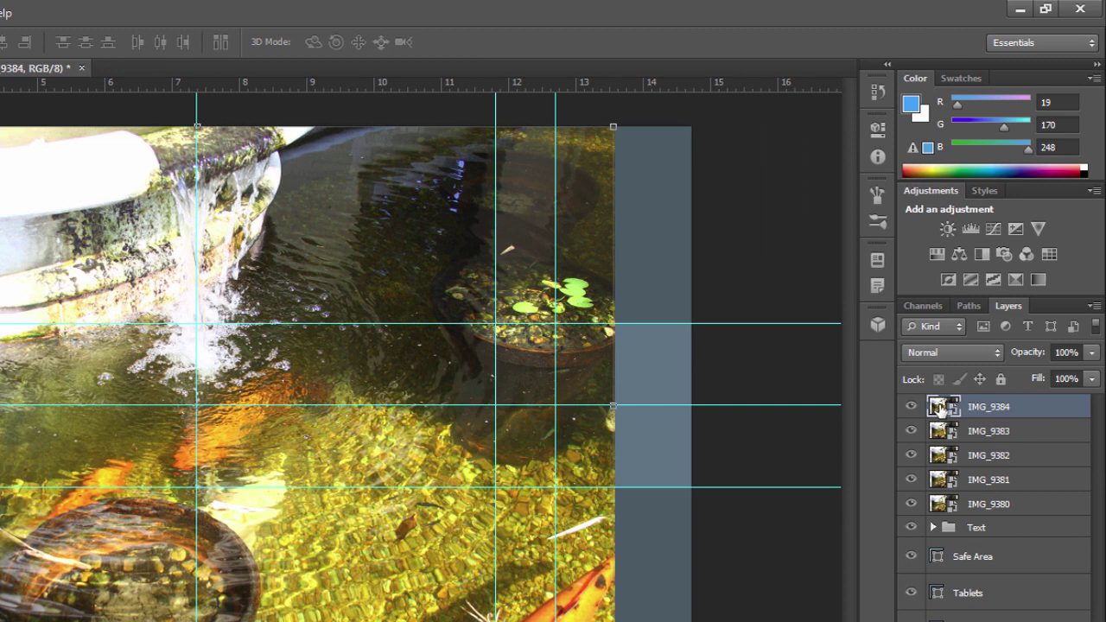
Step: Rasterize each koi photo layer, IMG_9384 down to IMG_9380
{"action": "right_click", "coordinate": [1005, 291]}
{"action": "right_click", "coordinate": [1017, 405]}
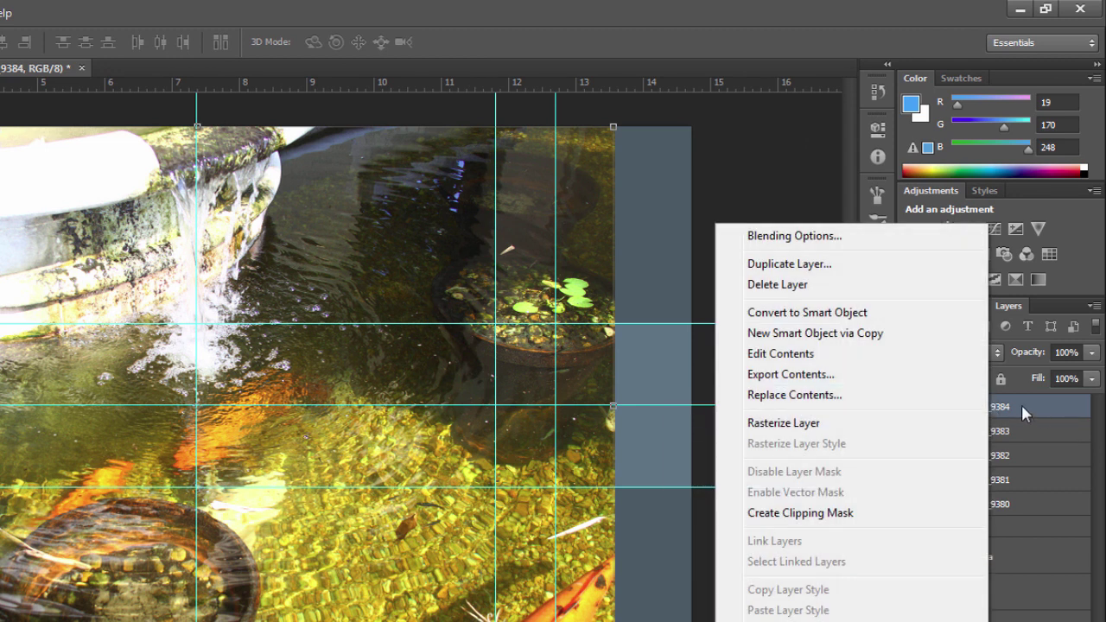
{"action": "left_click", "coordinate": [840, 426]}
{"action": "right_click", "coordinate": [981, 437]}
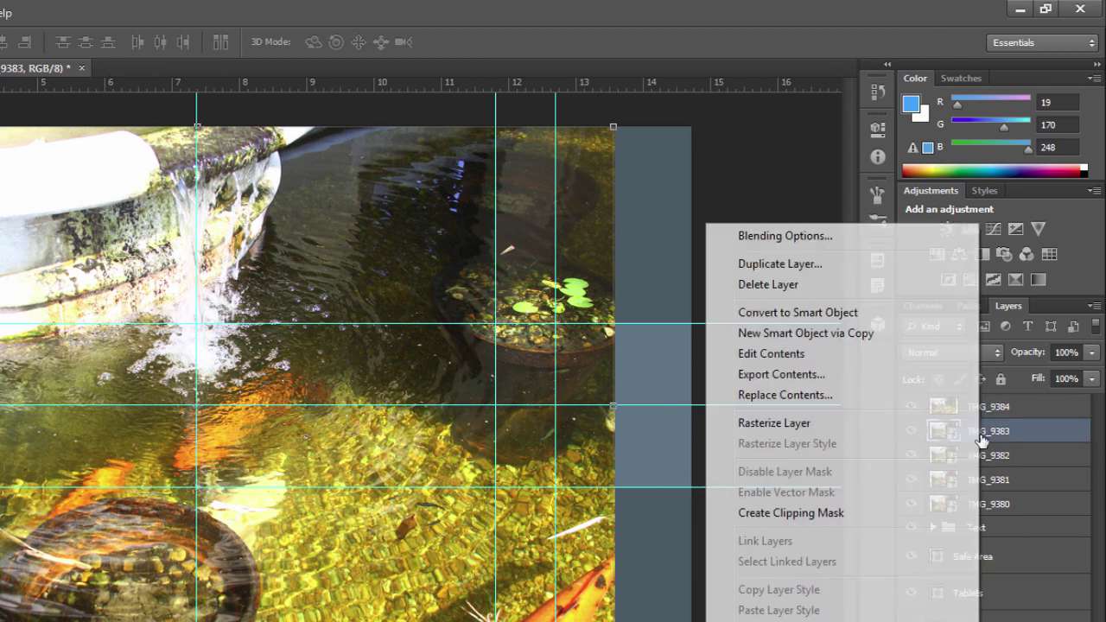
{"action": "left_click", "coordinate": [773, 425]}
{"action": "right_click", "coordinate": [983, 456]}
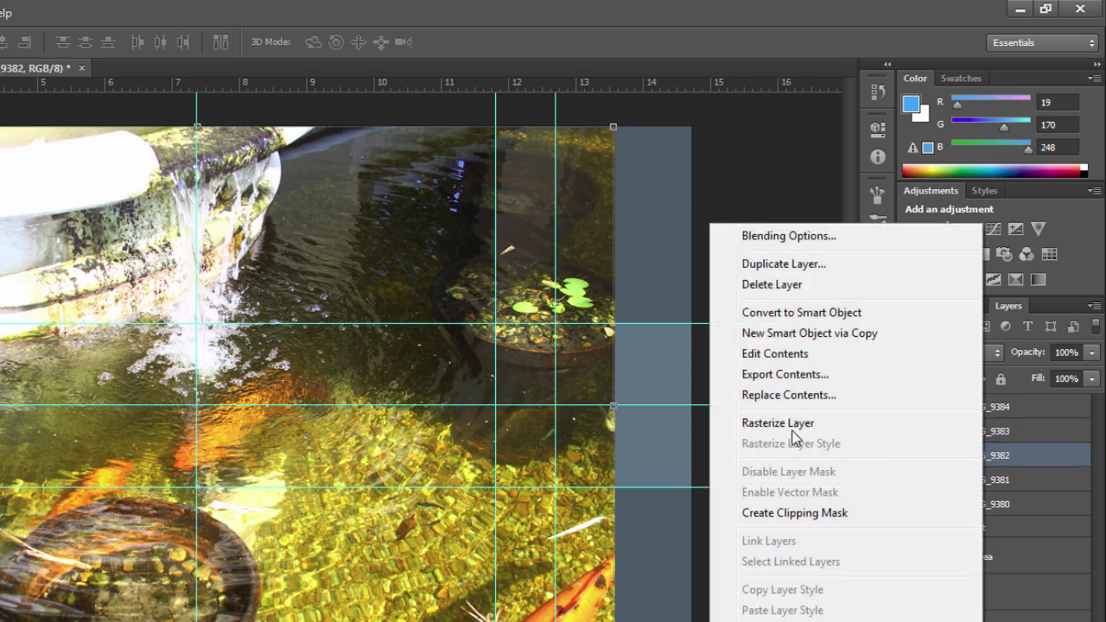
{"action": "left_click", "coordinate": [761, 424]}
{"action": "right_click", "coordinate": [990, 484]}
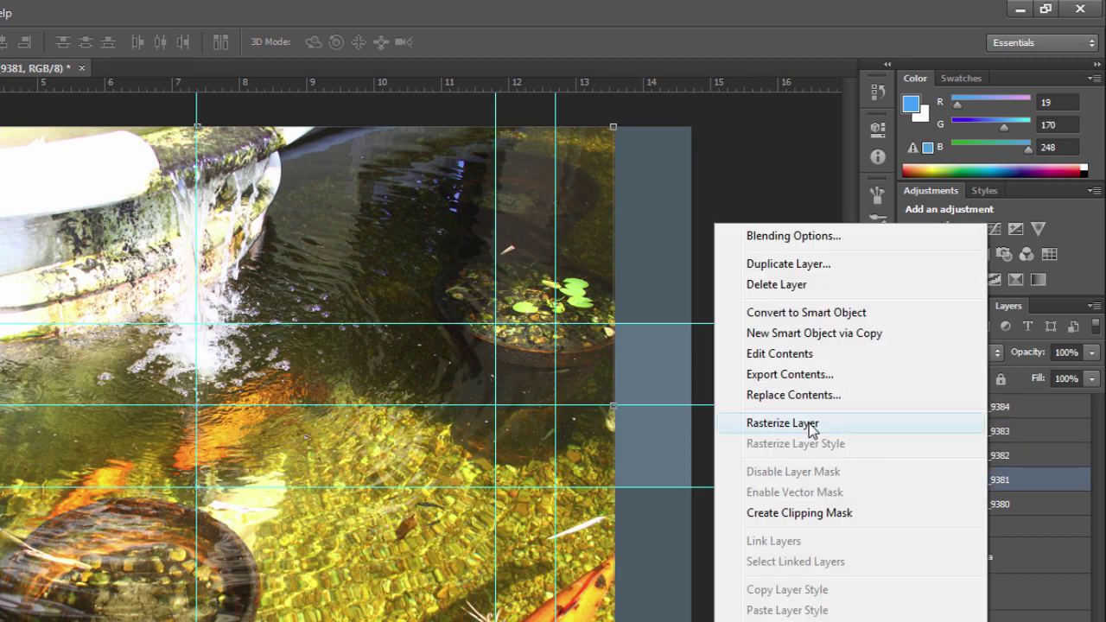
{"action": "left_click", "coordinate": [778, 423]}
{"action": "right_click", "coordinate": [989, 508]}
{"action": "left_click", "coordinate": [812, 423]}
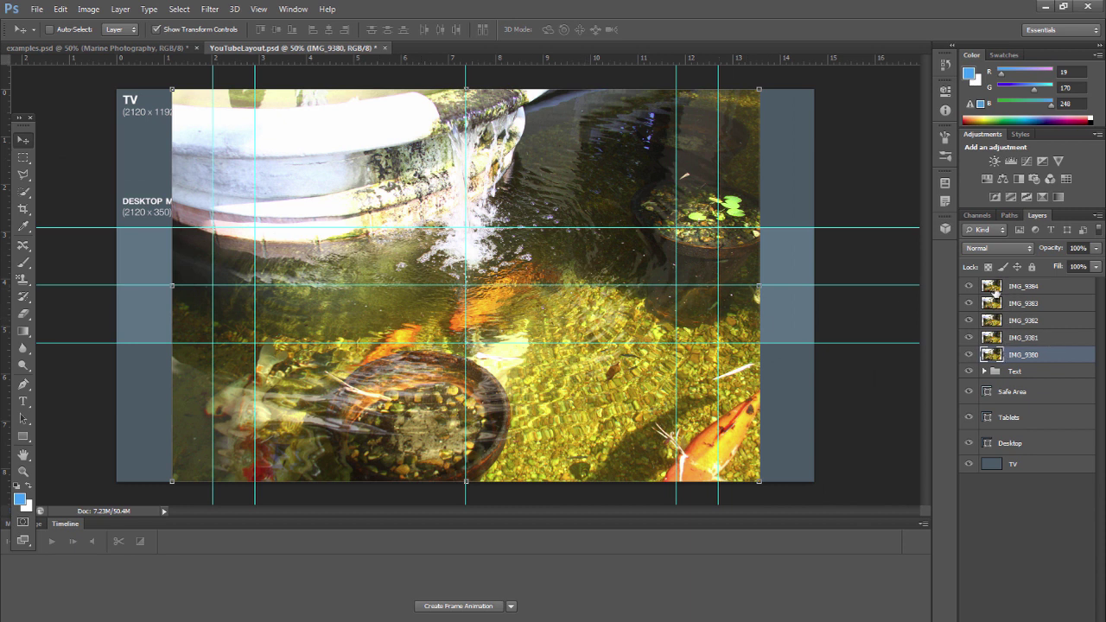
Step: Preview the photos by hiding and reshowing IMG_9384–IMG_9382, then select the Rectangular Marquee tool
{"action": "left_click", "coordinate": [968, 286]}
{"action": "left_click", "coordinate": [969, 304]}
{"action": "left_click", "coordinate": [969, 321]}
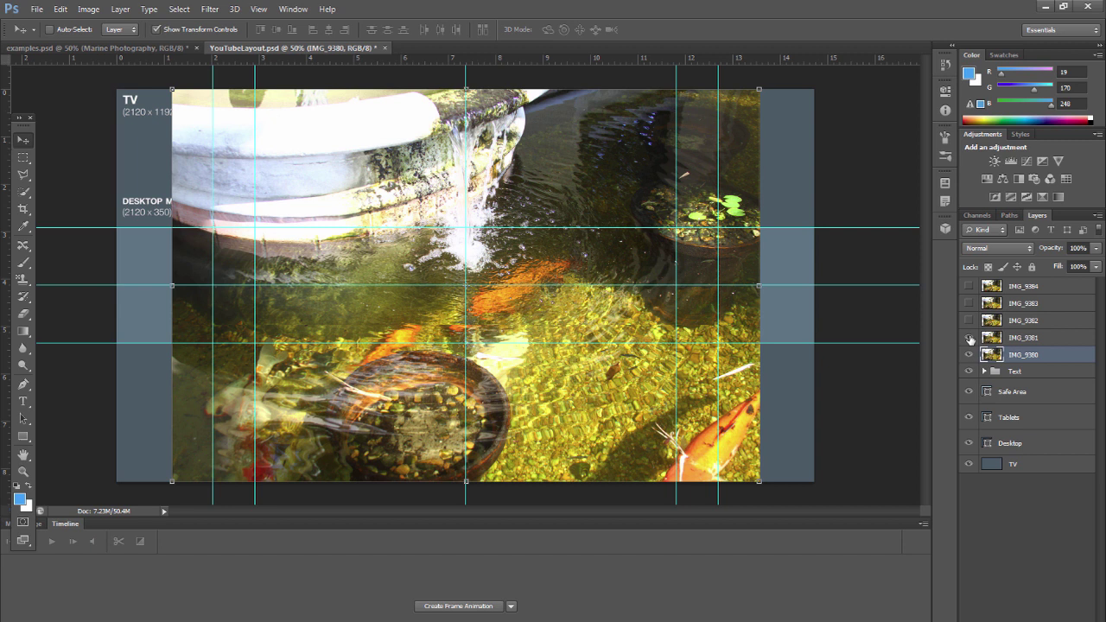
{"action": "left_click", "coordinate": [969, 320]}
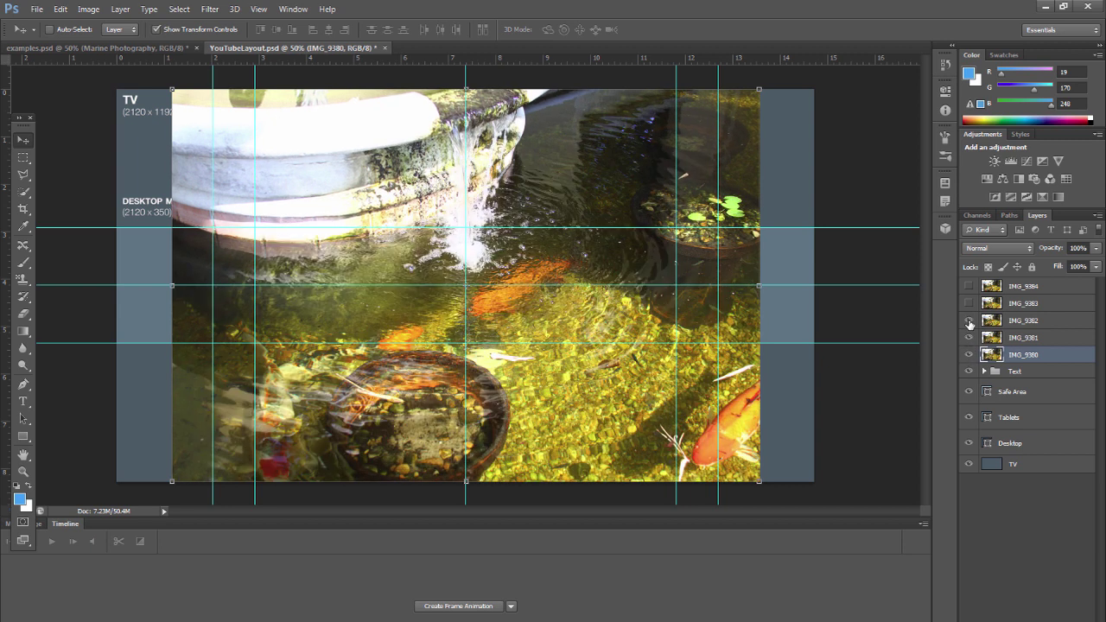
{"action": "left_click", "coordinate": [969, 303]}
{"action": "left_click", "coordinate": [969, 286]}
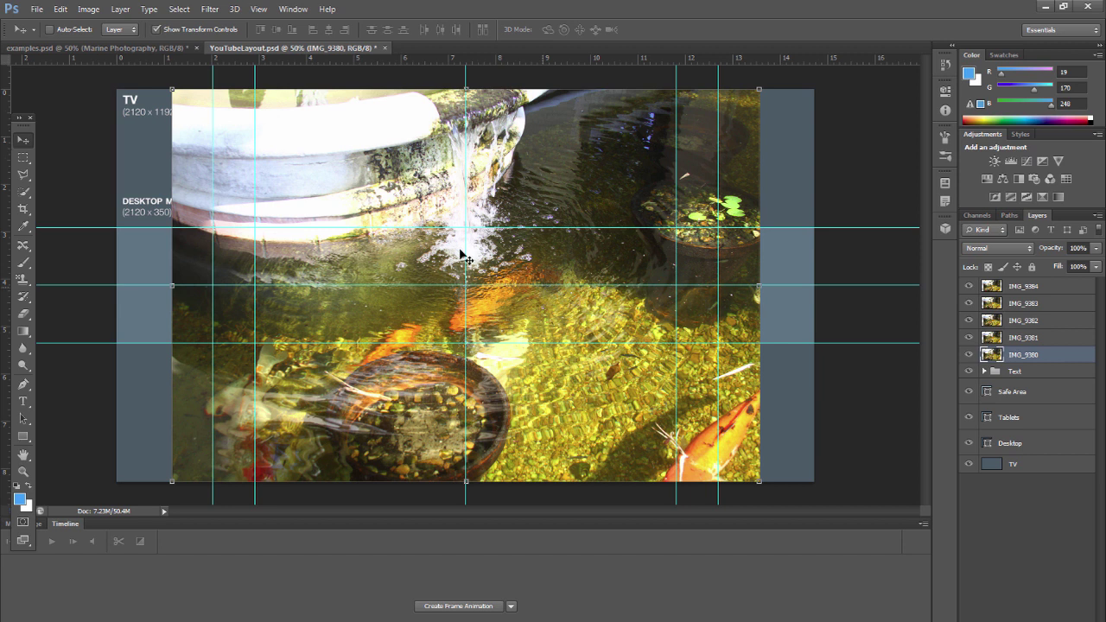
{"action": "left_click", "coordinate": [24, 158]}
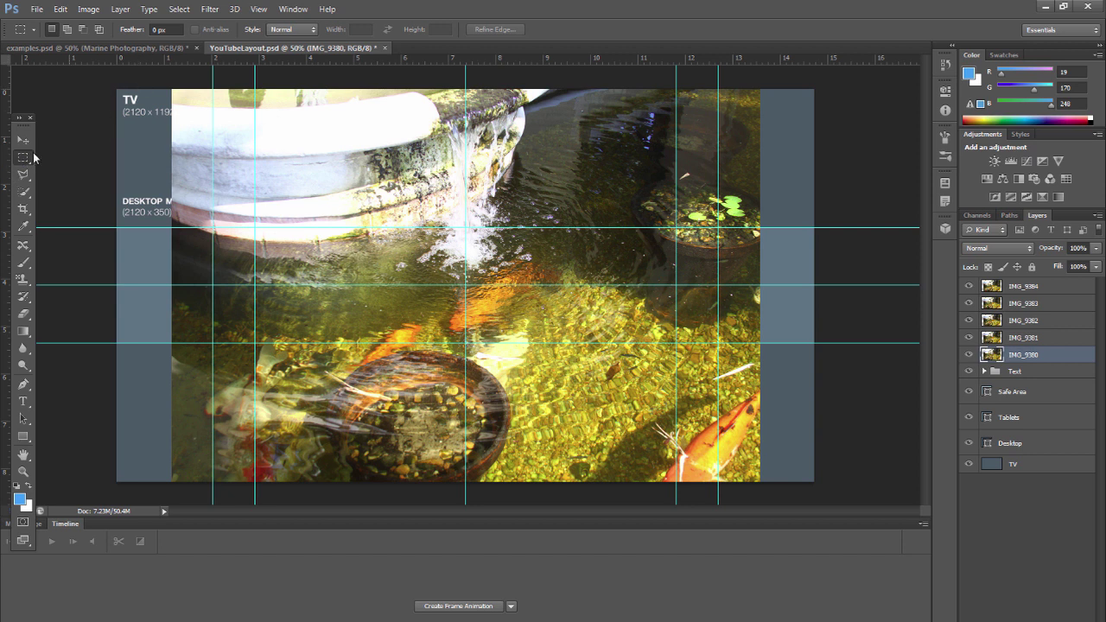
Step: Select the areas above and below the central banner strip guides
{"action": "right_click", "coordinate": [34, 157]}
{"action": "left_click", "coordinate": [69, 155]}
{"action": "left_click_drag", "start_coordinate": [156, 89], "coordinate": [778, 227]}
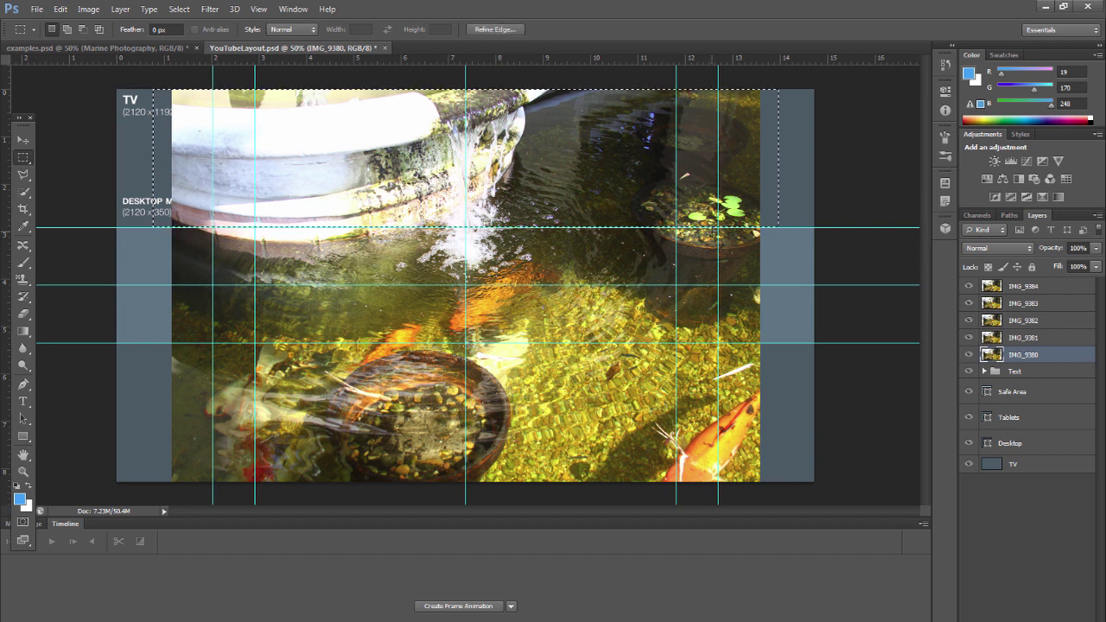
{"action": "left_click_drag", "start_coordinate": [787, 483], "coordinate": [153, 346]}
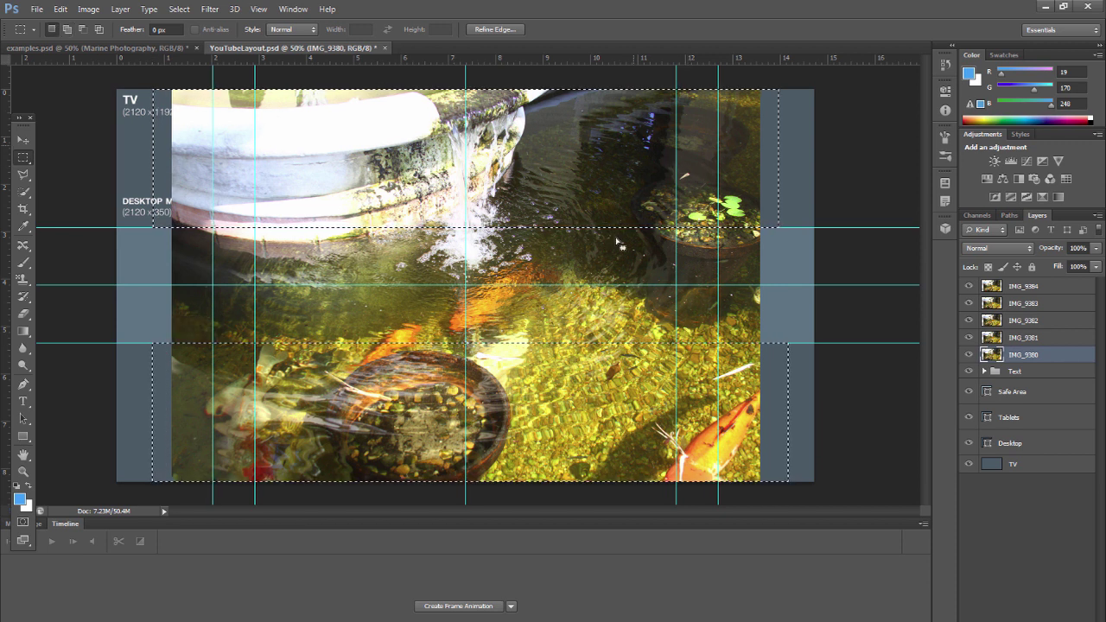
Step: Delete the selected areas from IMG_9384 through IMG_9380, then deselect
{"action": "left_click", "coordinate": [1014, 289]}
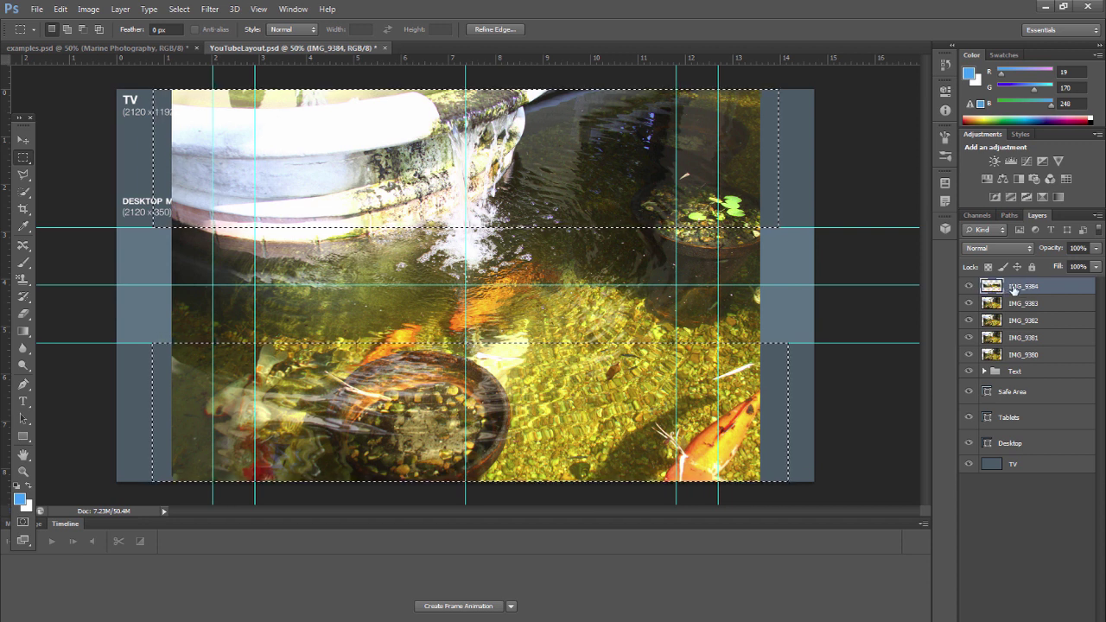
{"action": "left_click", "coordinate": [1018, 306]}
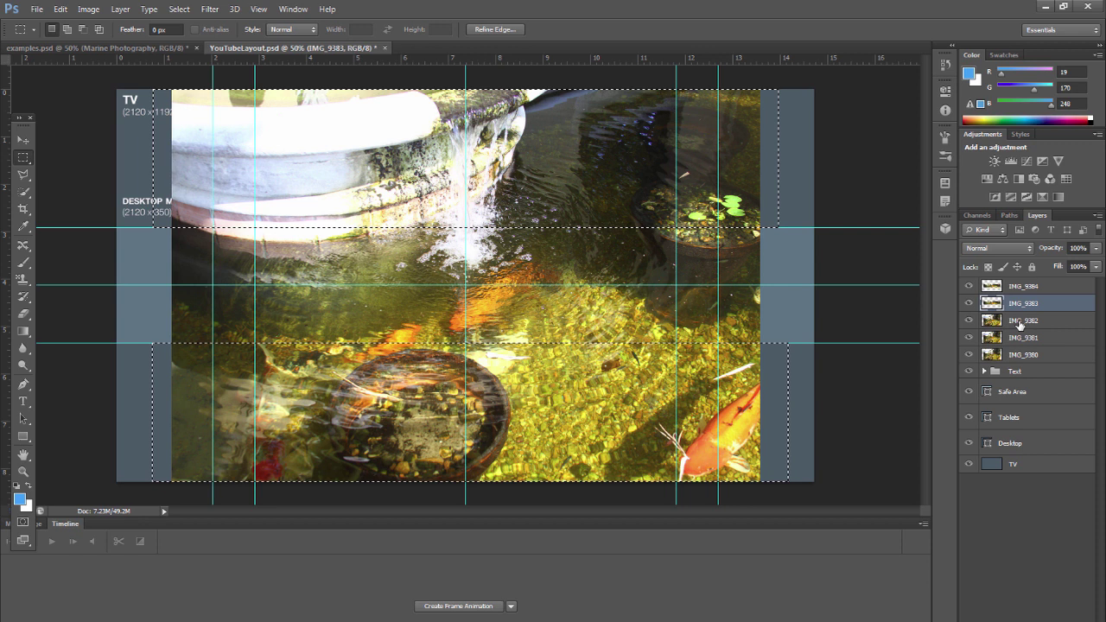
{"action": "left_click", "coordinate": [1020, 322]}
{"action": "left_click", "coordinate": [1018, 339]}
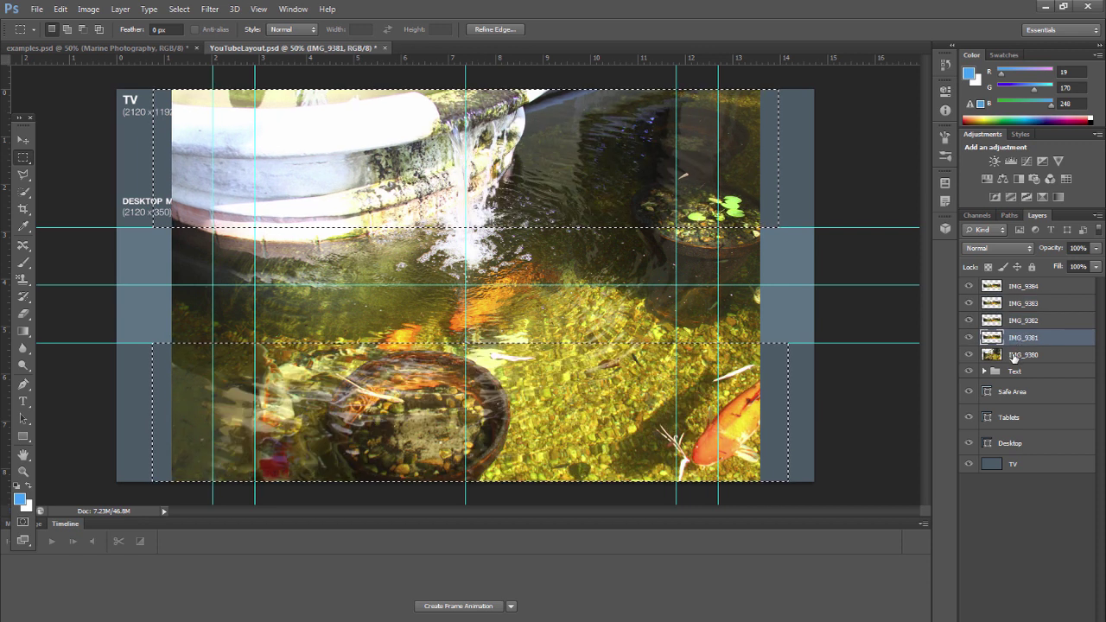
{"action": "left_click", "coordinate": [1015, 356]}
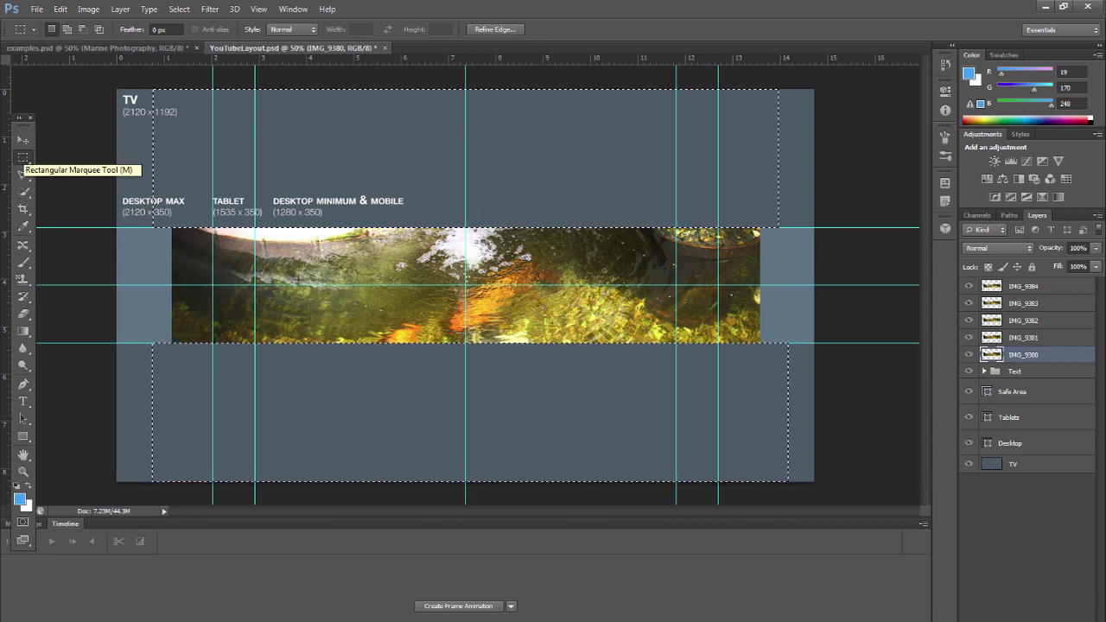
{"action": "left_click", "coordinate": [296, 279]}
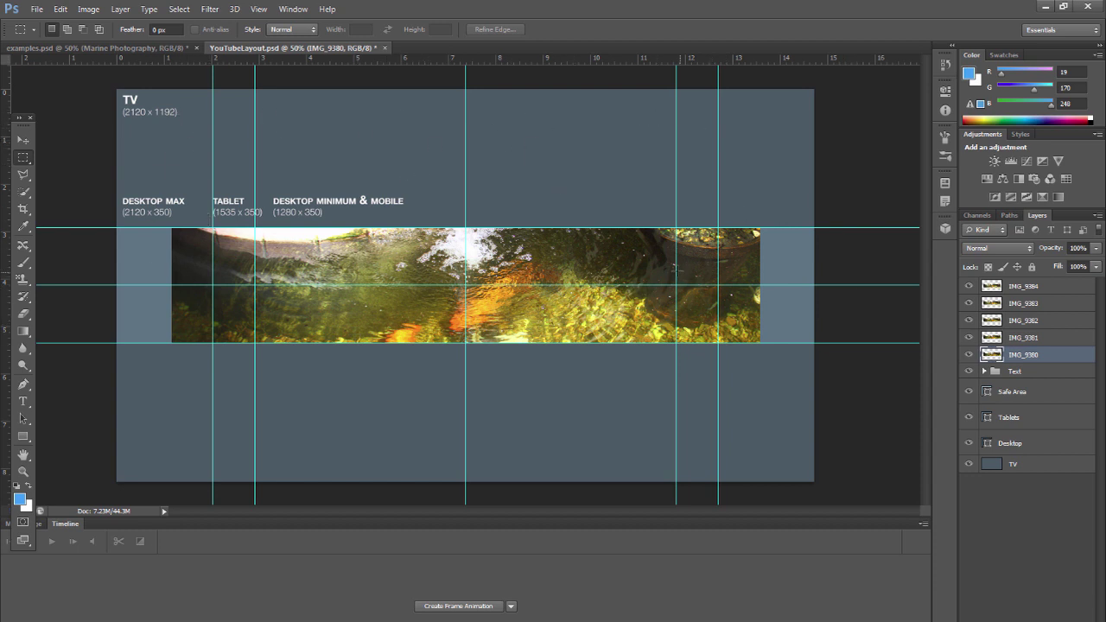
Step: Hide the Text group, select IMG_9384, and create a docked frame animation in the Timeline
{"action": "left_click", "coordinate": [969, 372]}
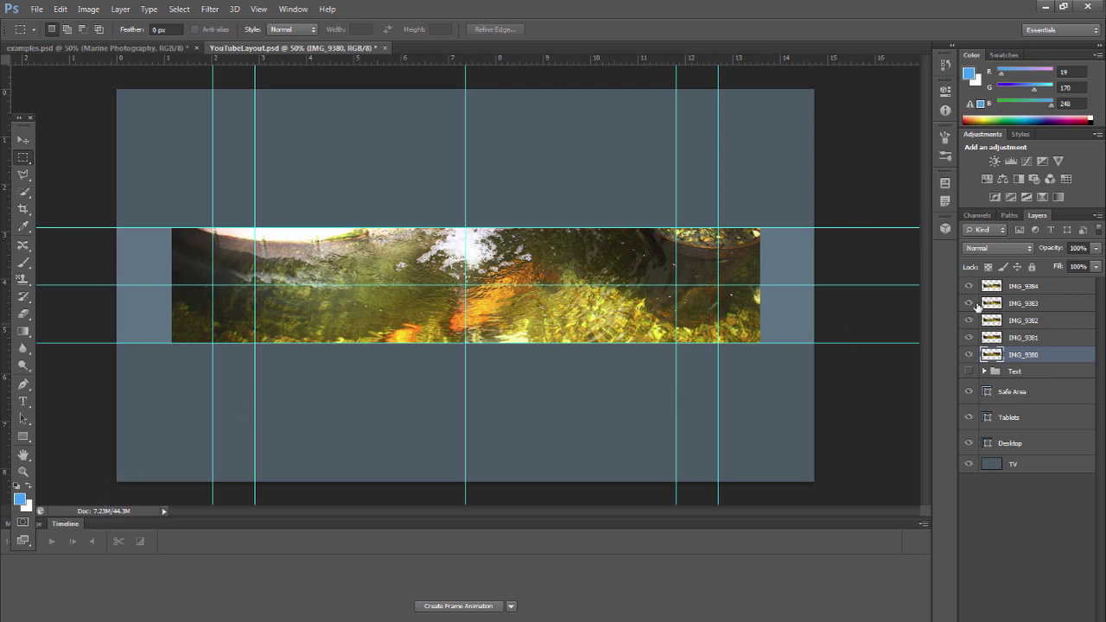
{"action": "left_click", "coordinate": [999, 289]}
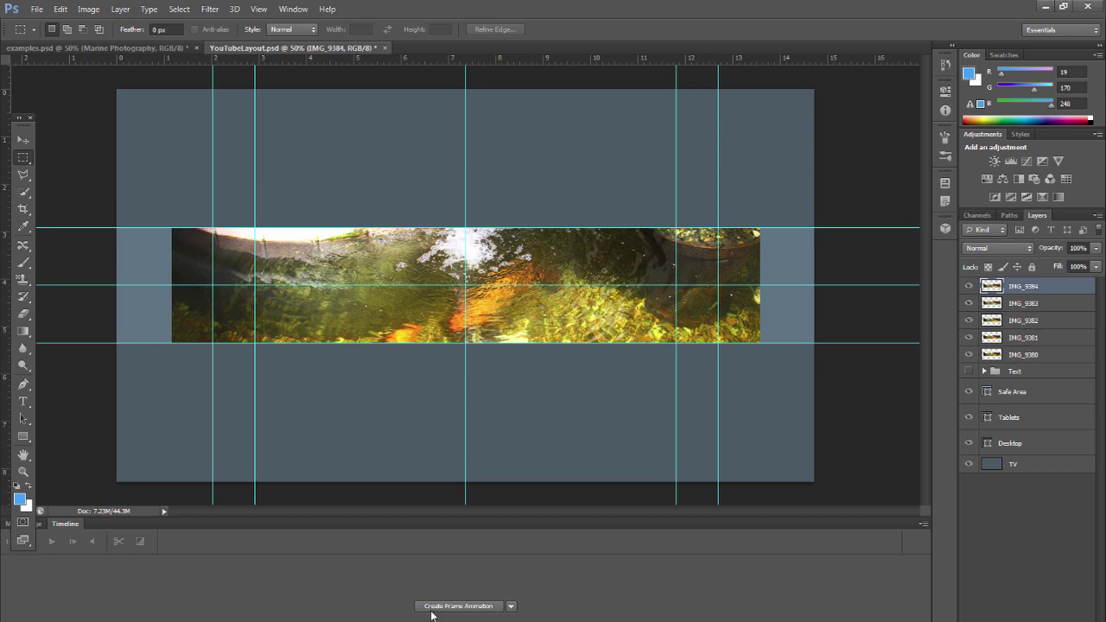
{"action": "left_click", "coordinate": [292, 9]}
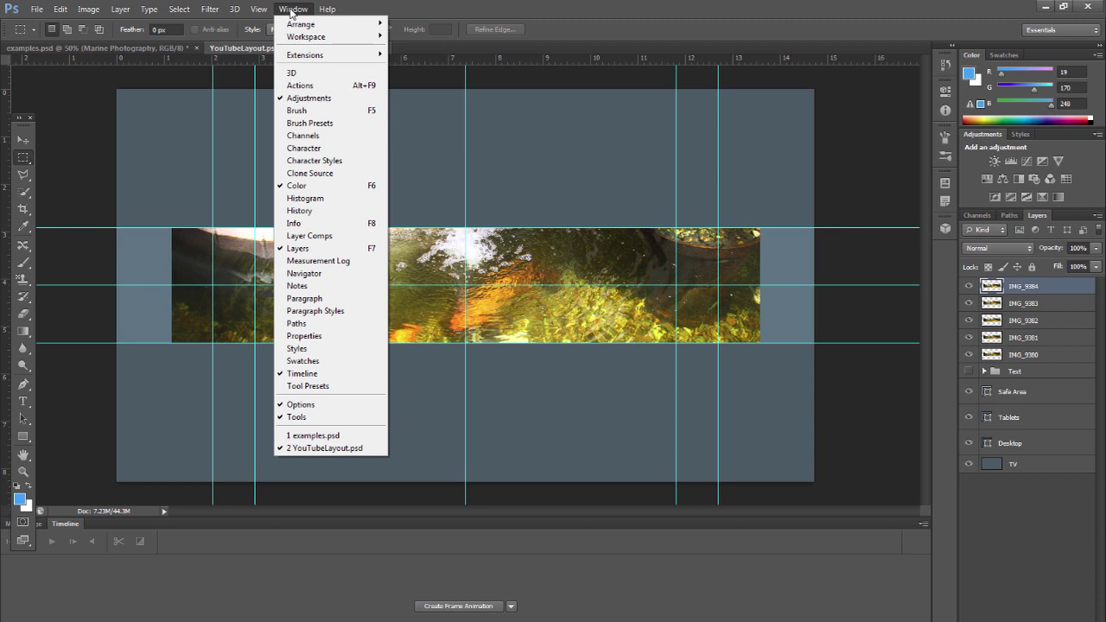
{"action": "left_click", "coordinate": [401, 452]}
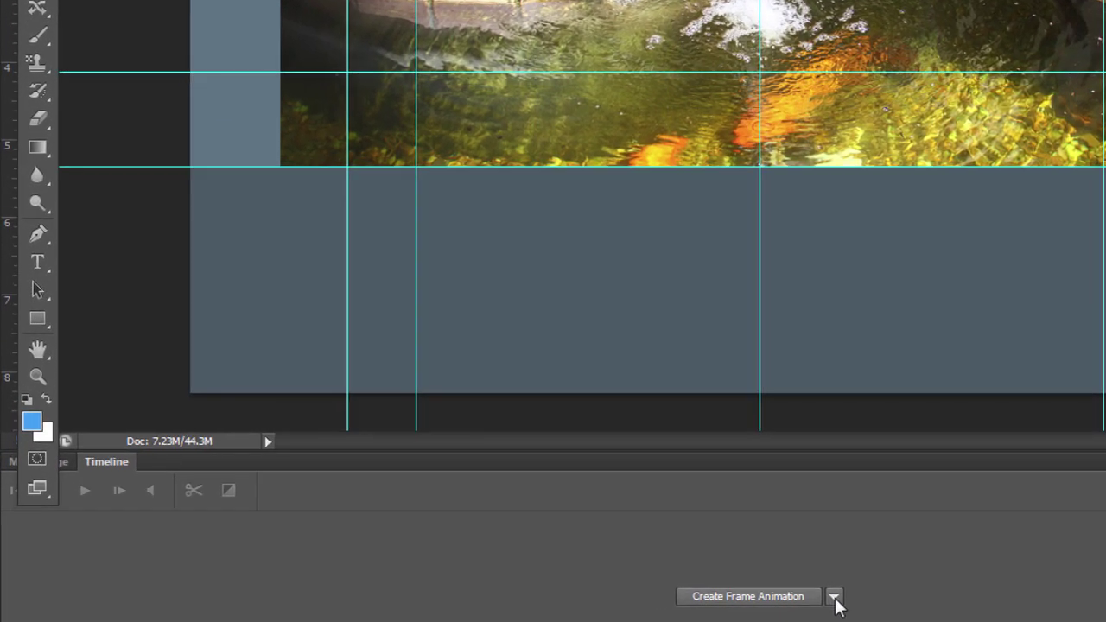
{"action": "left_click", "coordinate": [835, 597]}
{"action": "left_click", "coordinate": [705, 599]}
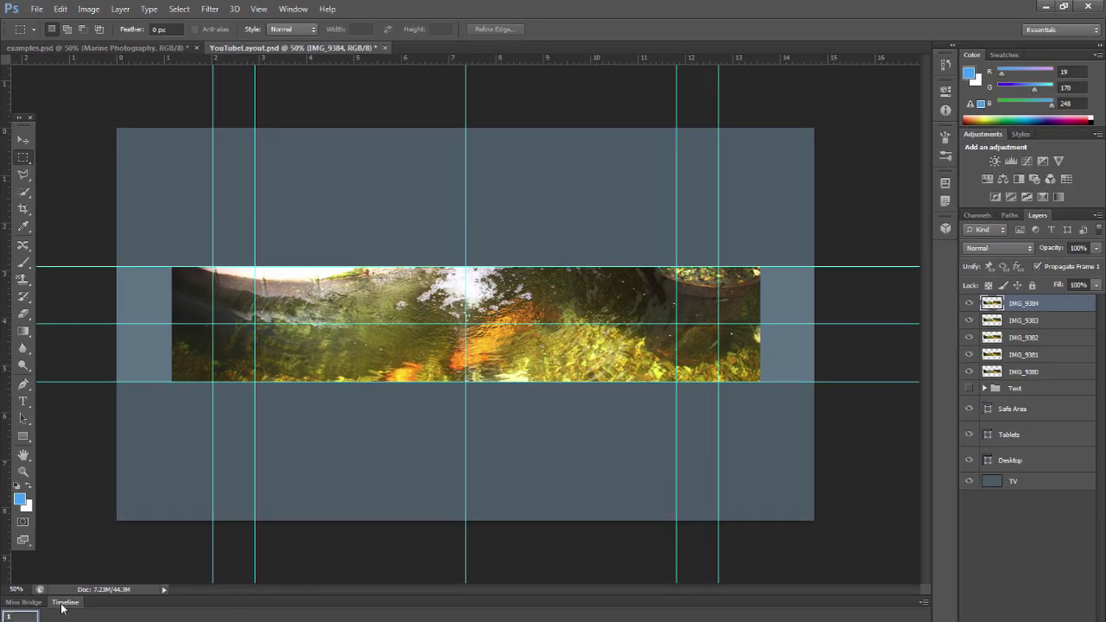
{"action": "left_click_drag", "start_coordinate": [62, 608], "coordinate": [68, 519]}
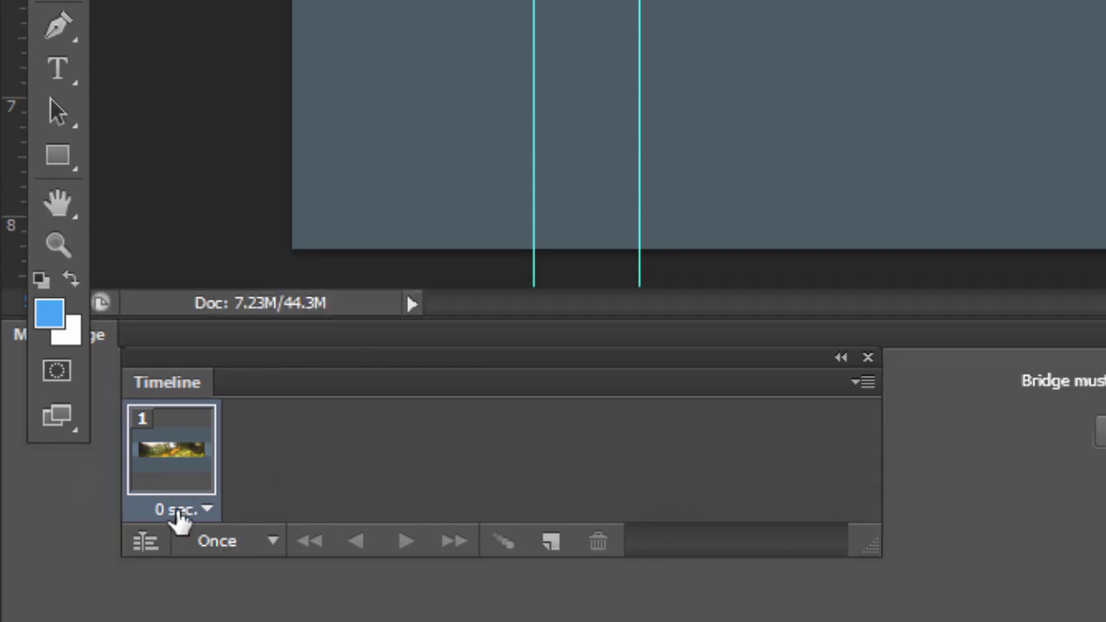
Step: Set frame 1's delay to 0.2 seconds, preview the photo layers, then switch to the browser
{"action": "left_click", "coordinate": [177, 511]}
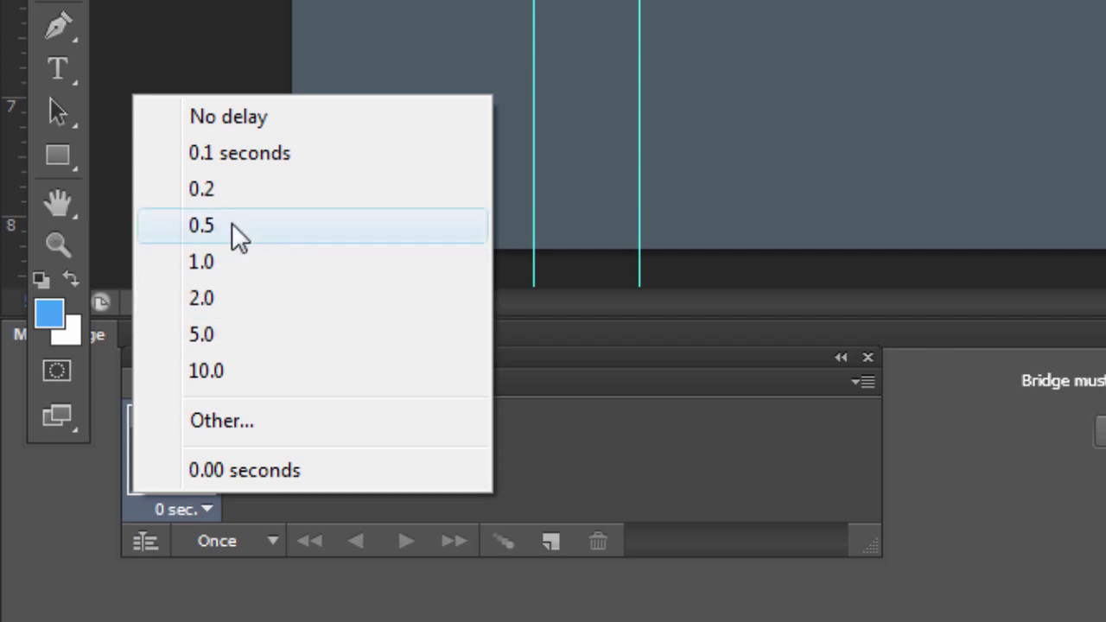
{"action": "left_click", "coordinate": [208, 189]}
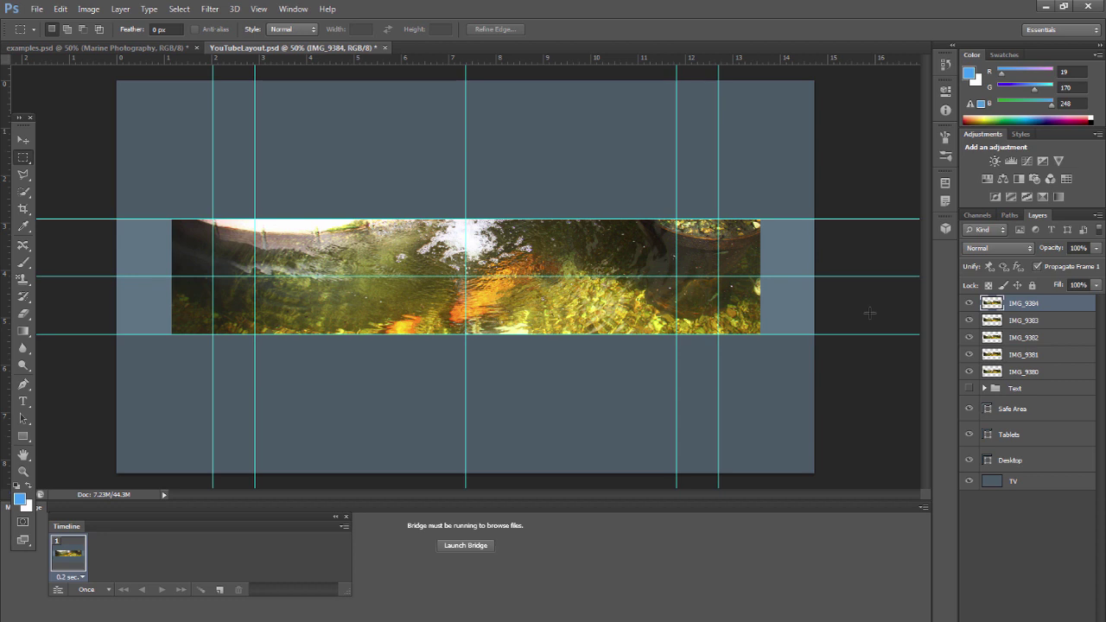
{"action": "left_click", "coordinate": [970, 303]}
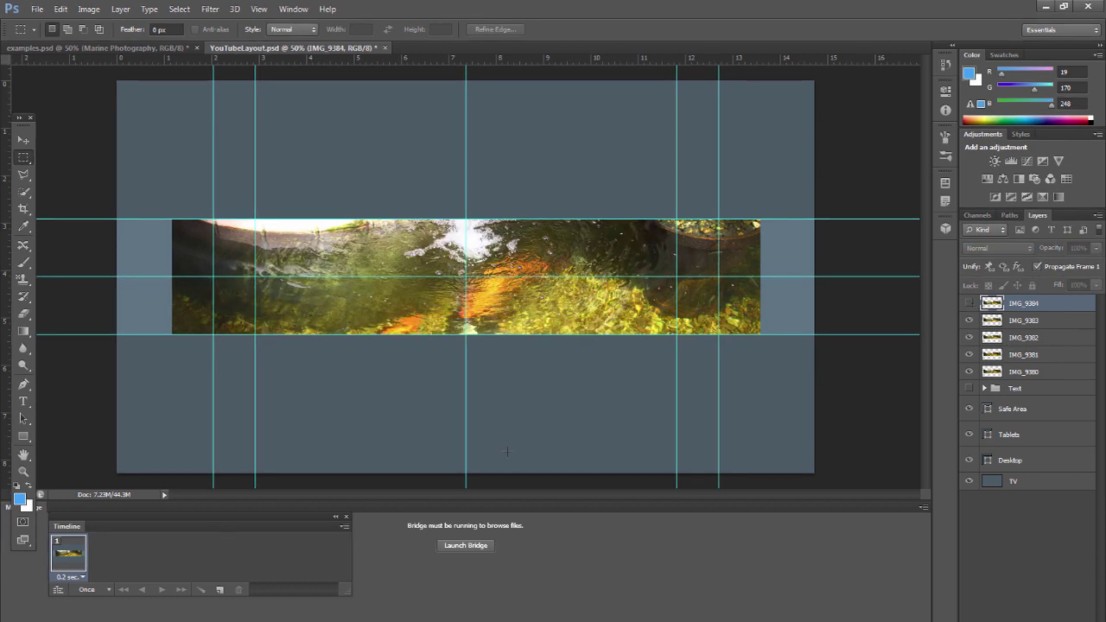
{"action": "left_click", "coordinate": [970, 321]}
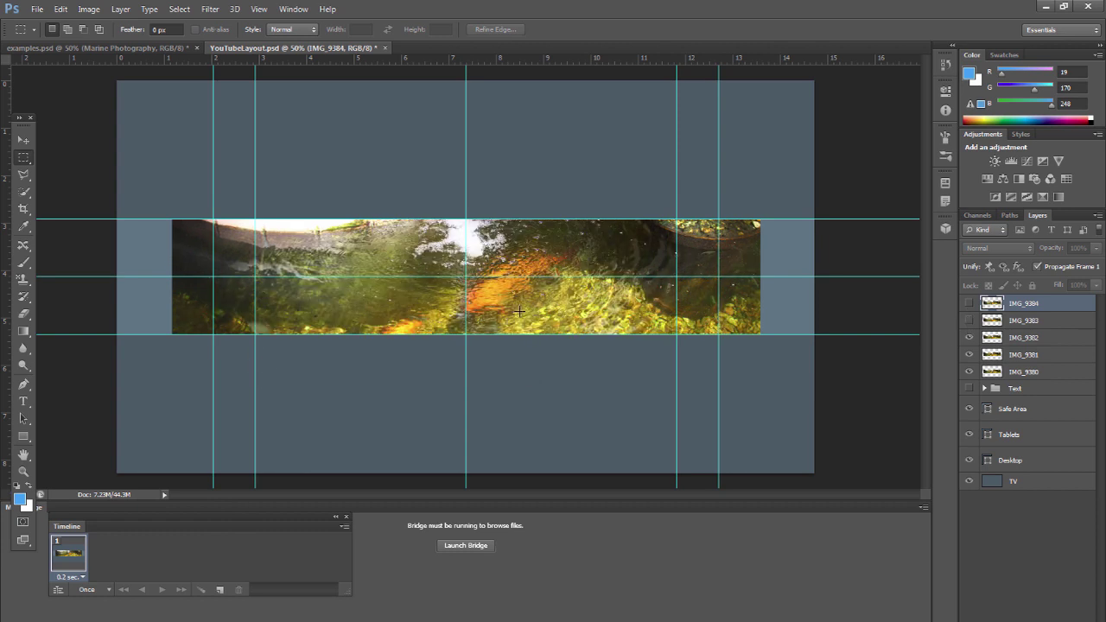
{"action": "left_click", "coordinate": [970, 338]}
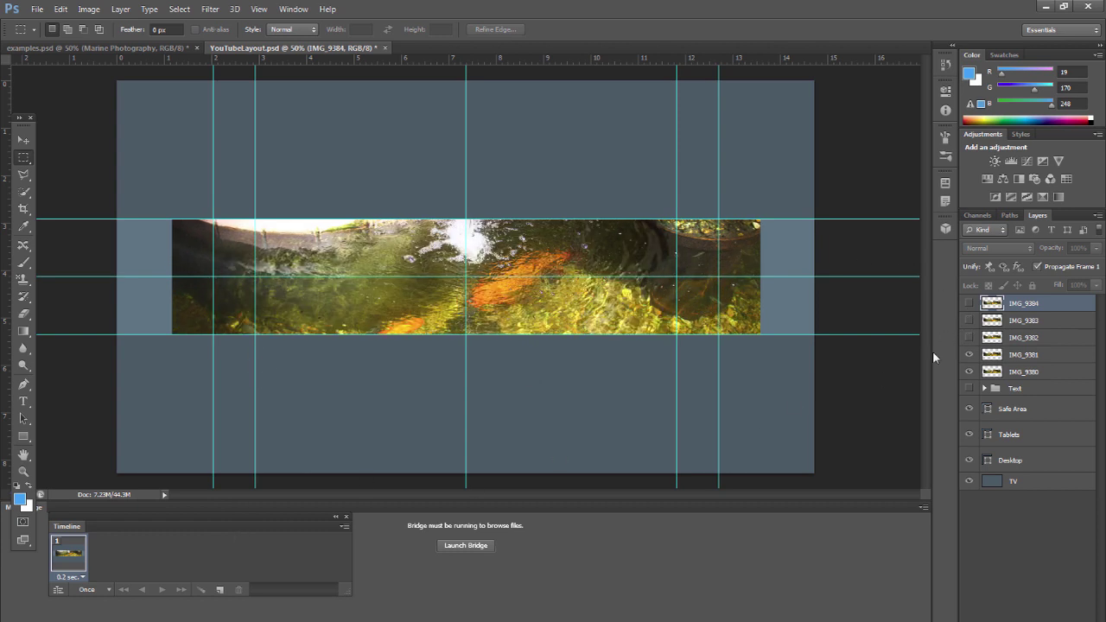
{"action": "left_click_drag", "start_coordinate": [970, 338], "coordinate": [970, 303]}
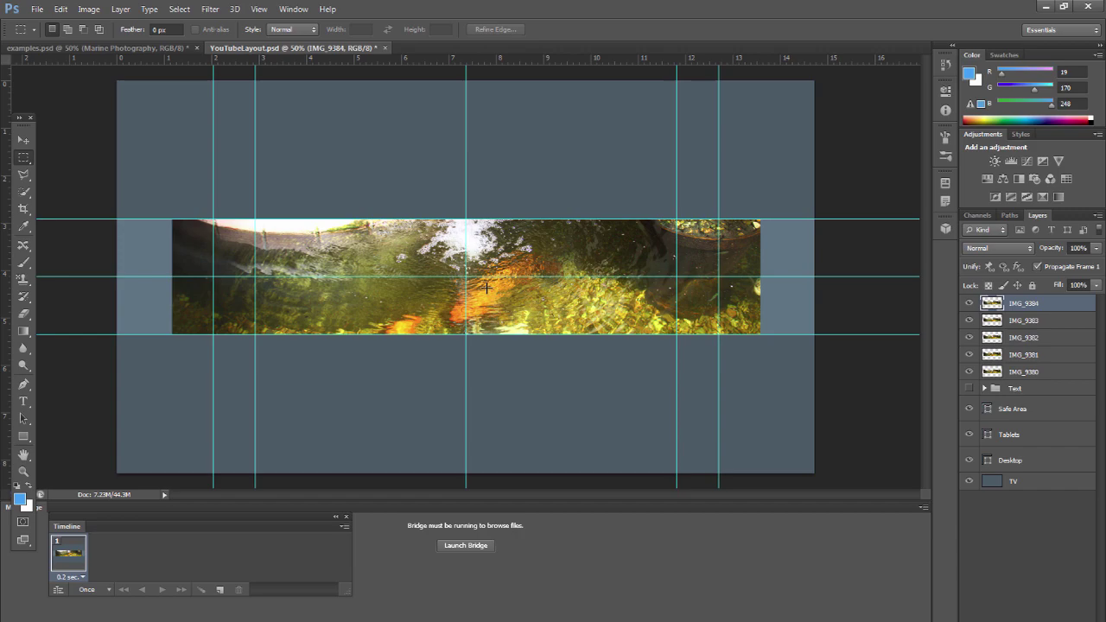
{"action": "left_click", "coordinate": [1047, 6]}
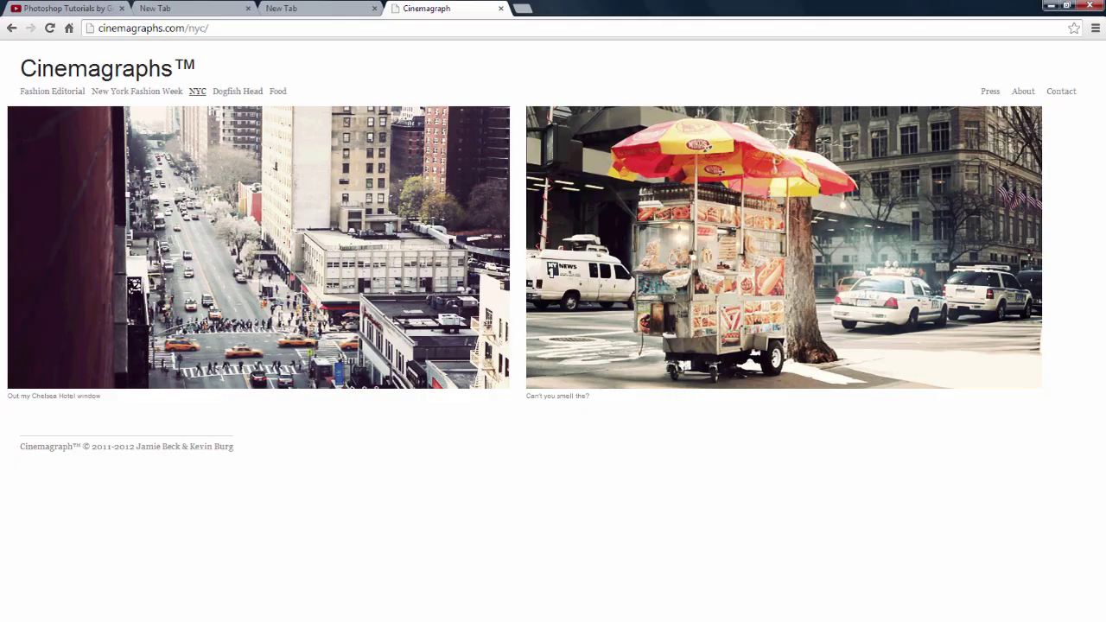
Step: Leave the cinemagraphs.com NYC examples and return to the koi banner document in Photoshop
{"action": "key", "text": "alt+Tab"}
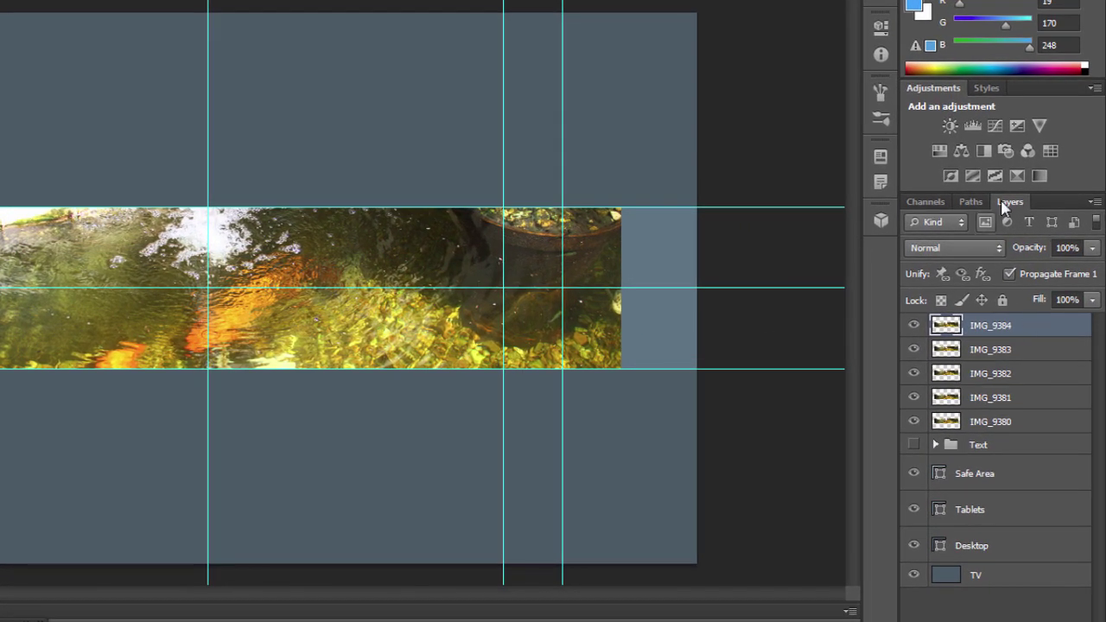
Step: Float and enlarge the Layers panel, then add a white layer mask to IMG_9384
{"action": "left_click_drag", "start_coordinate": [1005, 207], "coordinate": [678, 76]}
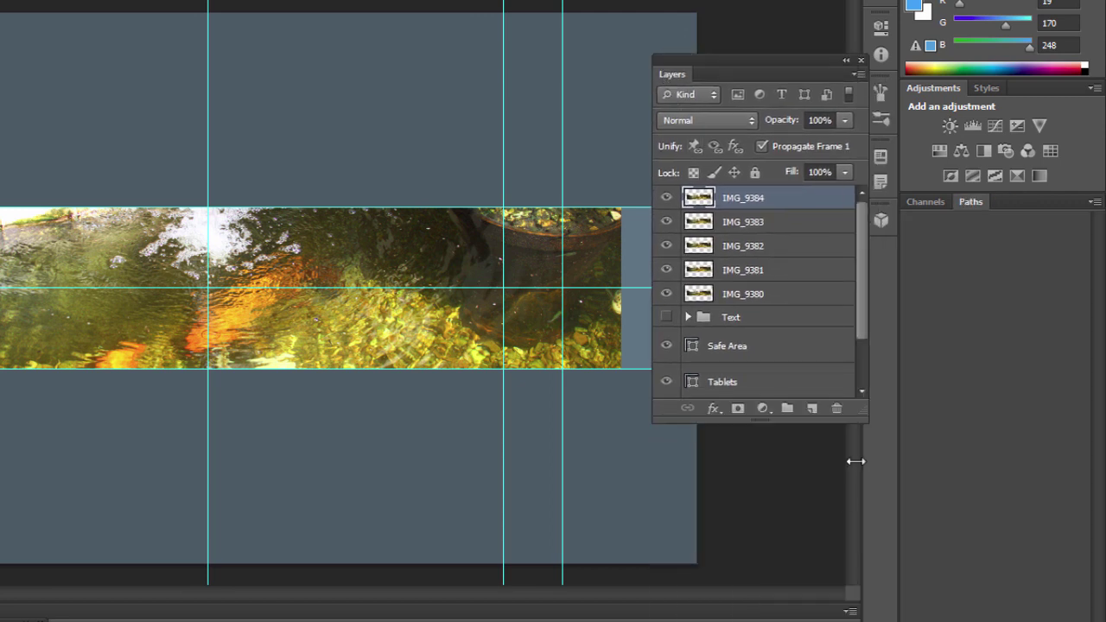
{"action": "left_click_drag", "start_coordinate": [739, 420], "coordinate": [740, 498]}
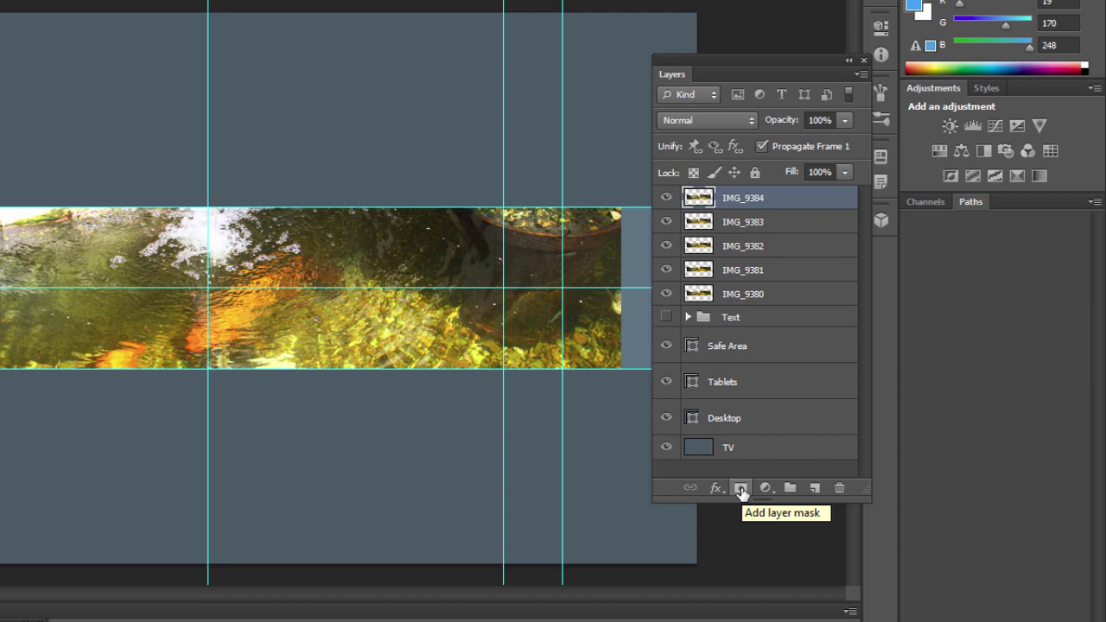
{"action": "left_click", "coordinate": [741, 490]}
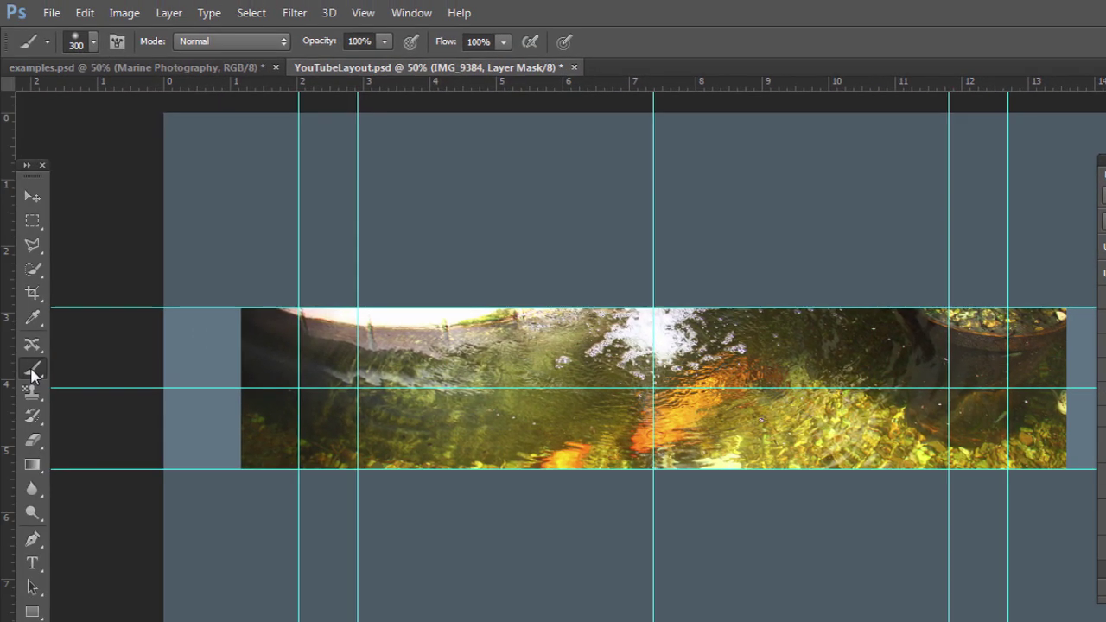
Step: Switch to the Brush Tool and set a soft 300 px brush with 0% hardness
{"action": "right_click", "coordinate": [32, 368]}
{"action": "left_click", "coordinate": [92, 42]}
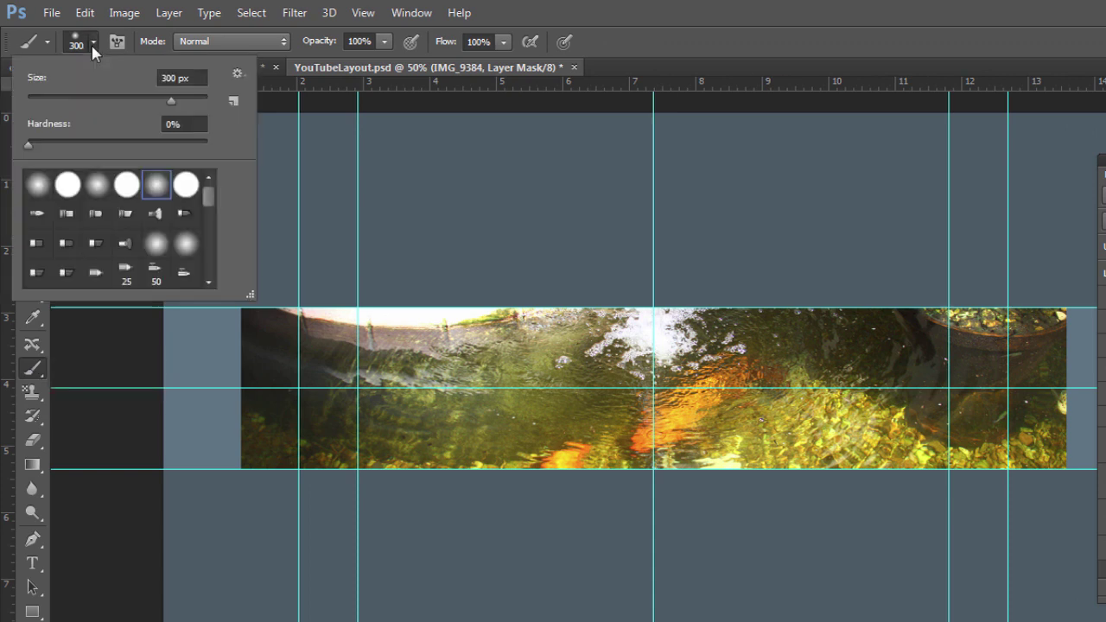
{"action": "left_click", "coordinate": [96, 39]}
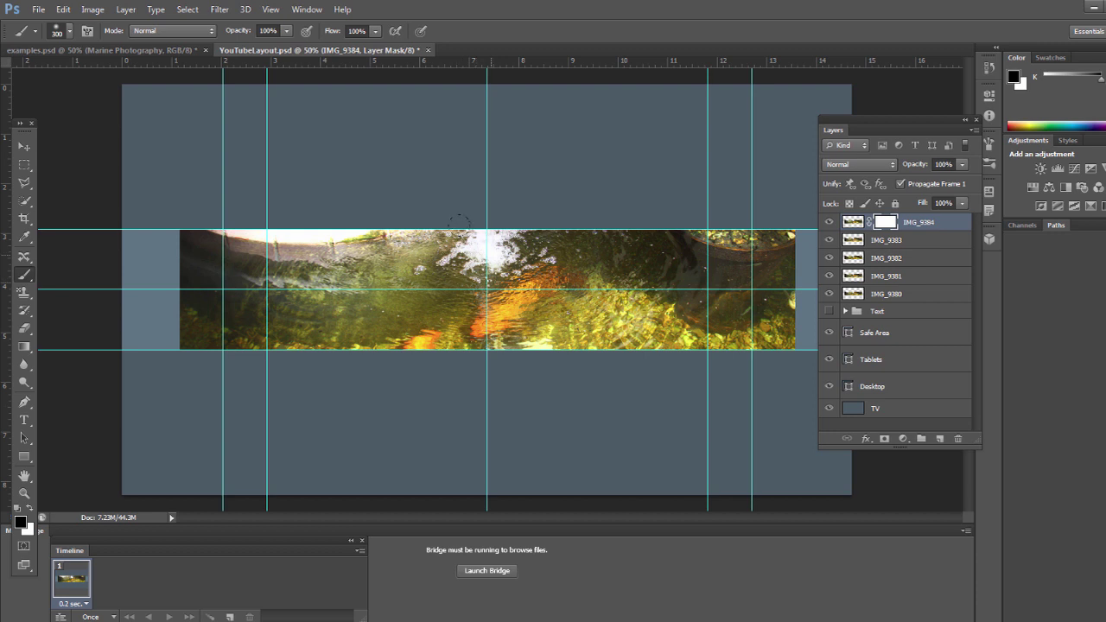
Step: Paint black down the image centre on IMG_9384's mask, then check the mask alone
{"action": "left_click", "coordinate": [24, 524]}
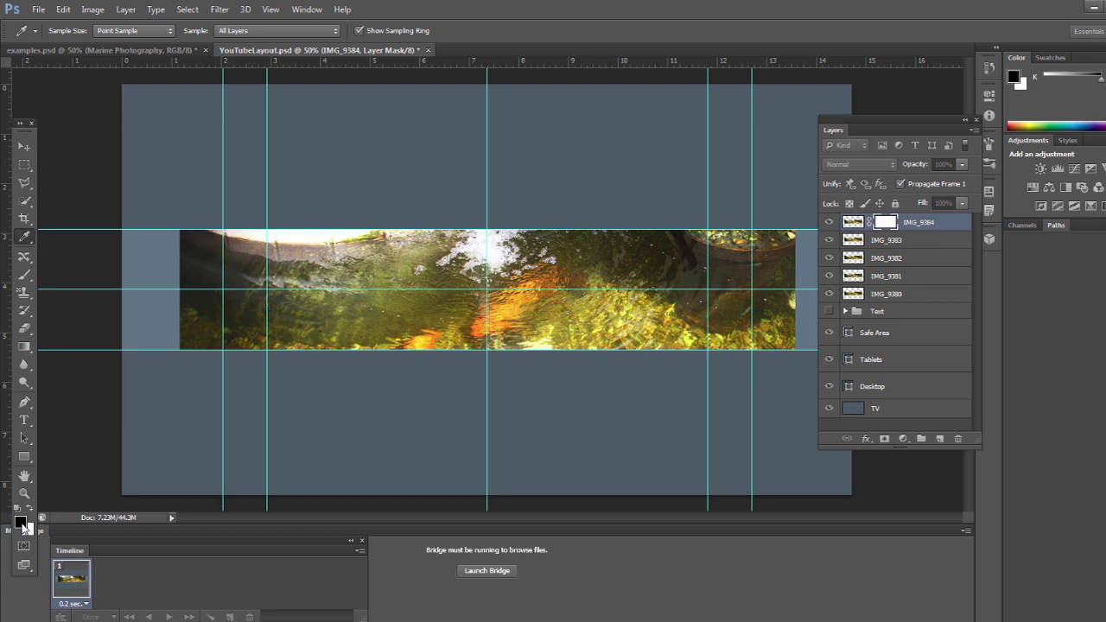
{"action": "key", "text": "Escape"}
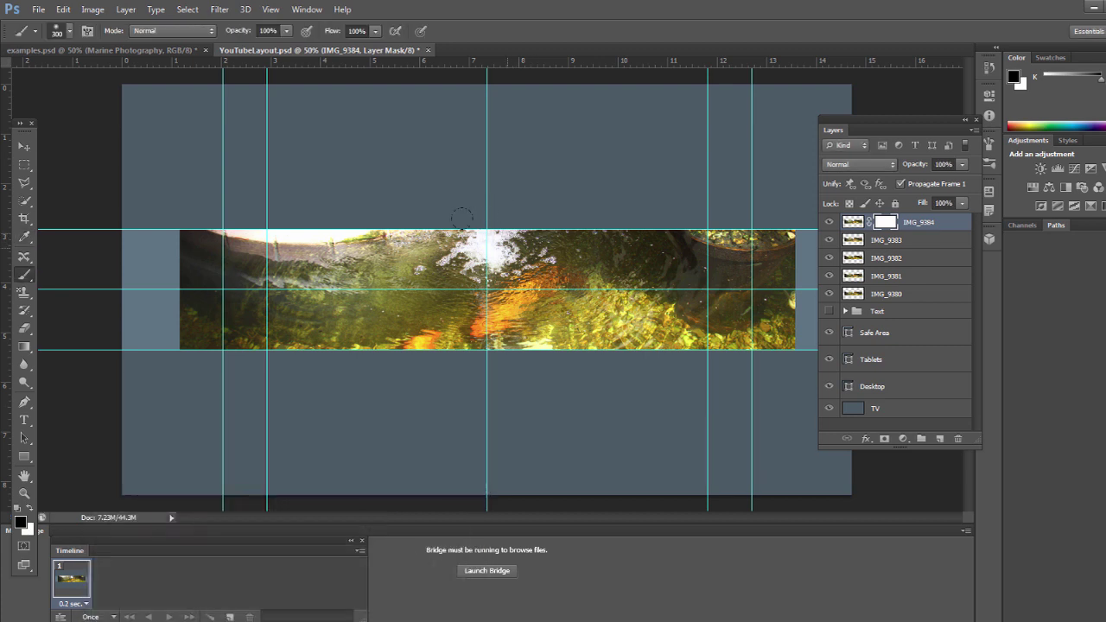
{"action": "mouse_move", "coordinate": [471, 232]}
{"action": "left_mouse_down"}
{"action": "mouse_move", "coordinate": [489, 346]}
{"action": "mouse_move", "coordinate": [494, 266]}
{"action": "mouse_move", "coordinate": [511, 252]}
{"action": "mouse_move", "coordinate": [566, 279]}
{"action": "mouse_move", "coordinate": [568, 212]}
{"action": "left_mouse_up"}
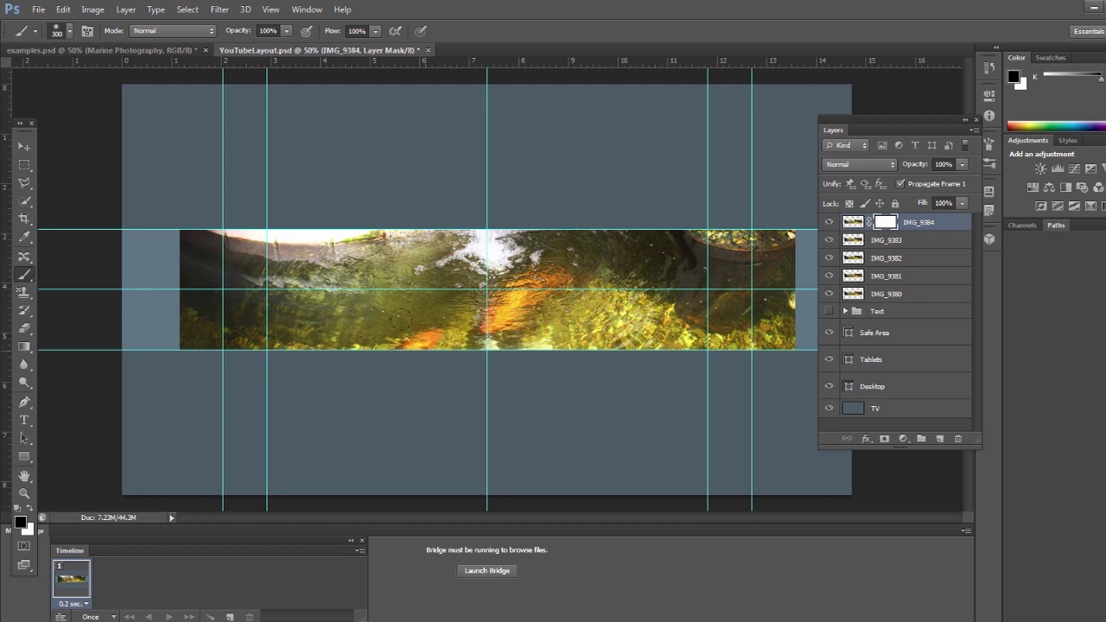
{"action": "left_click", "coordinate": [886, 223], "text": "alt"}
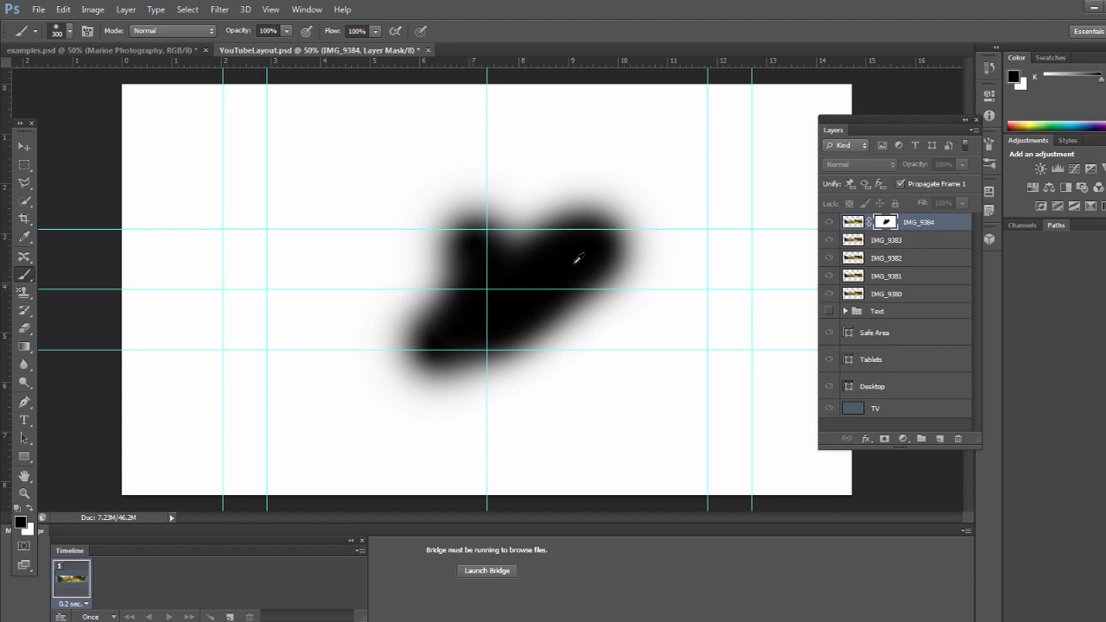
{"action": "left_click", "coordinate": [886, 223], "text": "alt"}
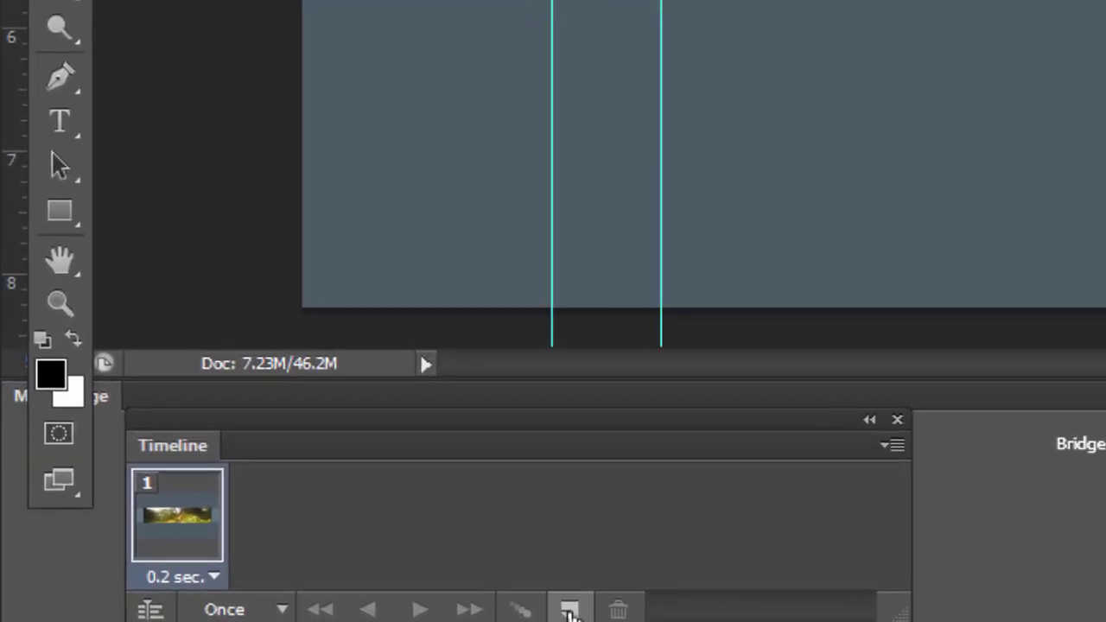
Step: Duplicate frames, hiding IMG_9382 and then IMG_9381, to build the four-frame koi animation
{"action": "left_click", "coordinate": [571, 610]}
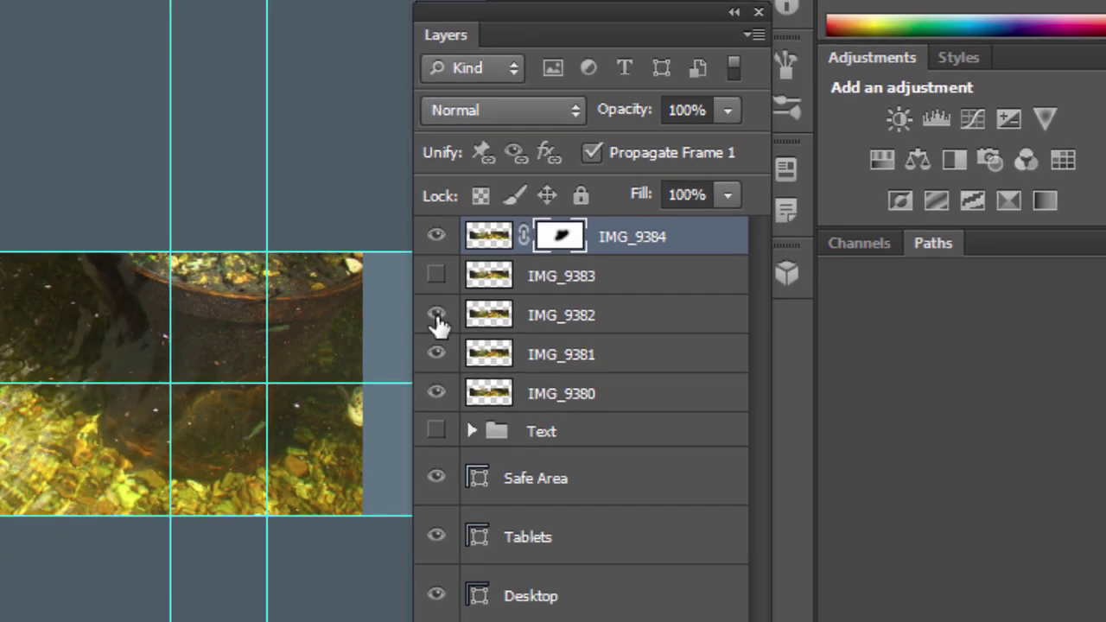
{"action": "left_click", "coordinate": [436, 318]}
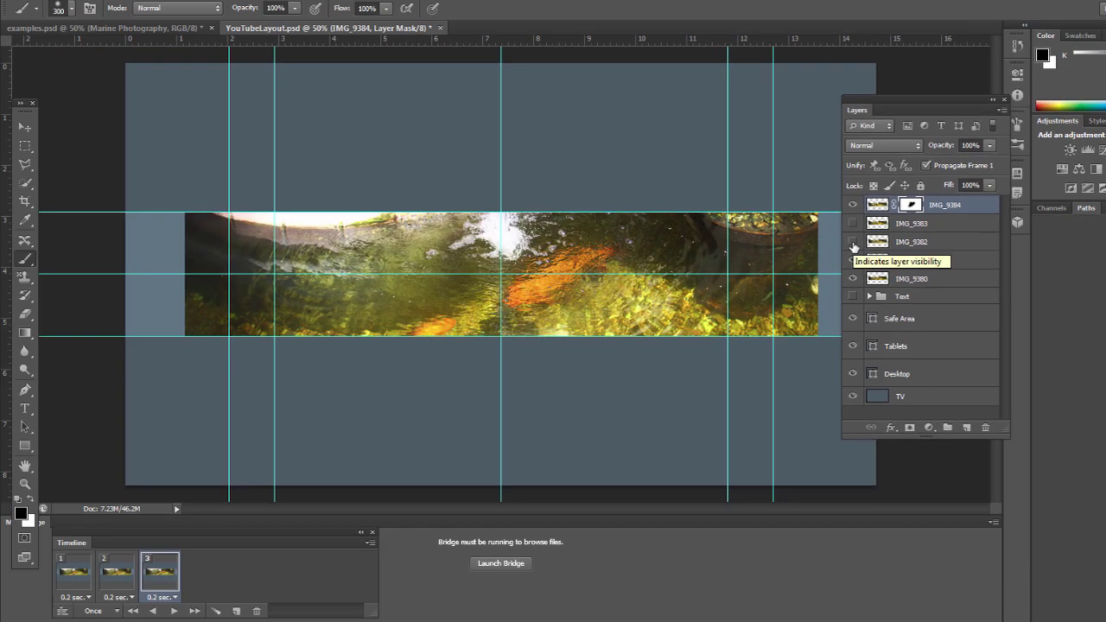
{"action": "left_click", "coordinate": [224, 612]}
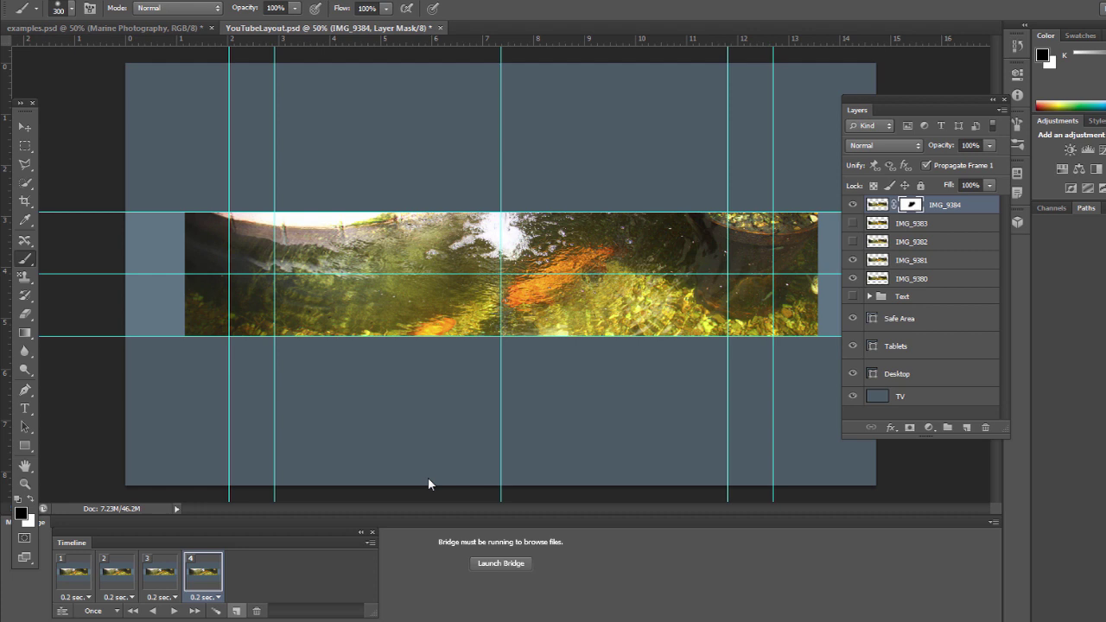
{"action": "left_click", "coordinate": [853, 261]}
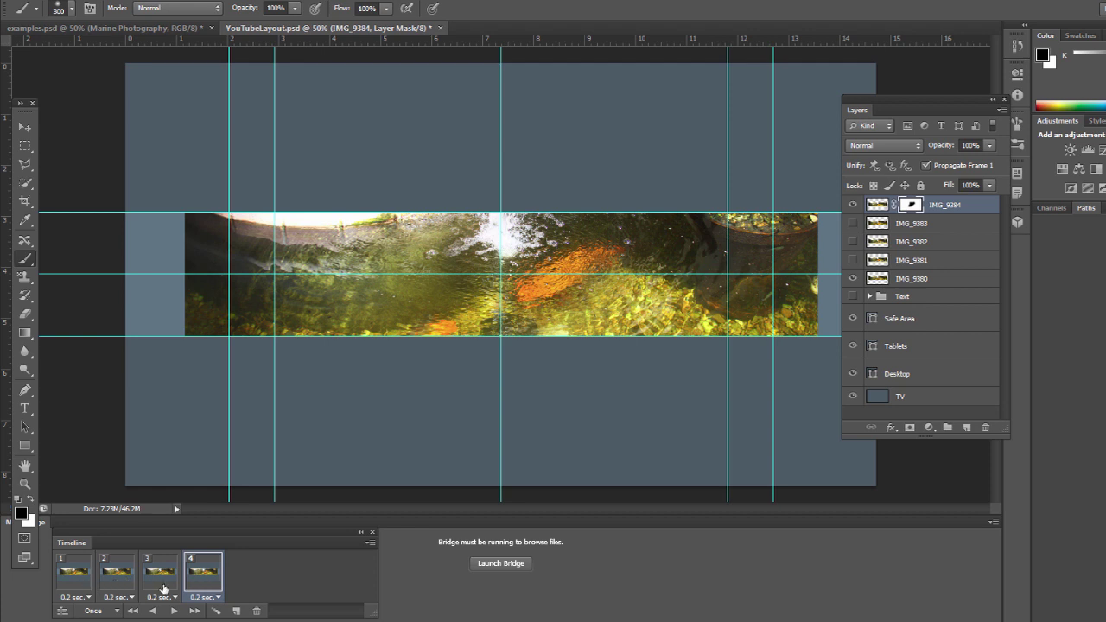
{"action": "left_click", "coordinate": [77, 598]}
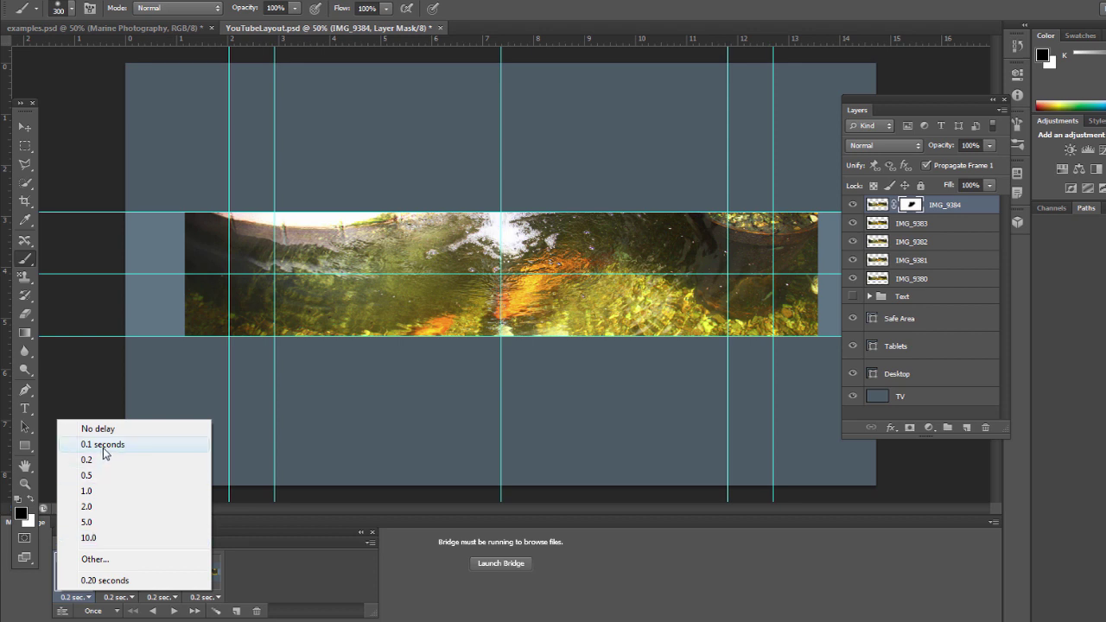
Step: Keep frames at 0.2 seconds, set looping to Forever, and play the animation once
{"action": "left_click", "coordinate": [103, 460]}
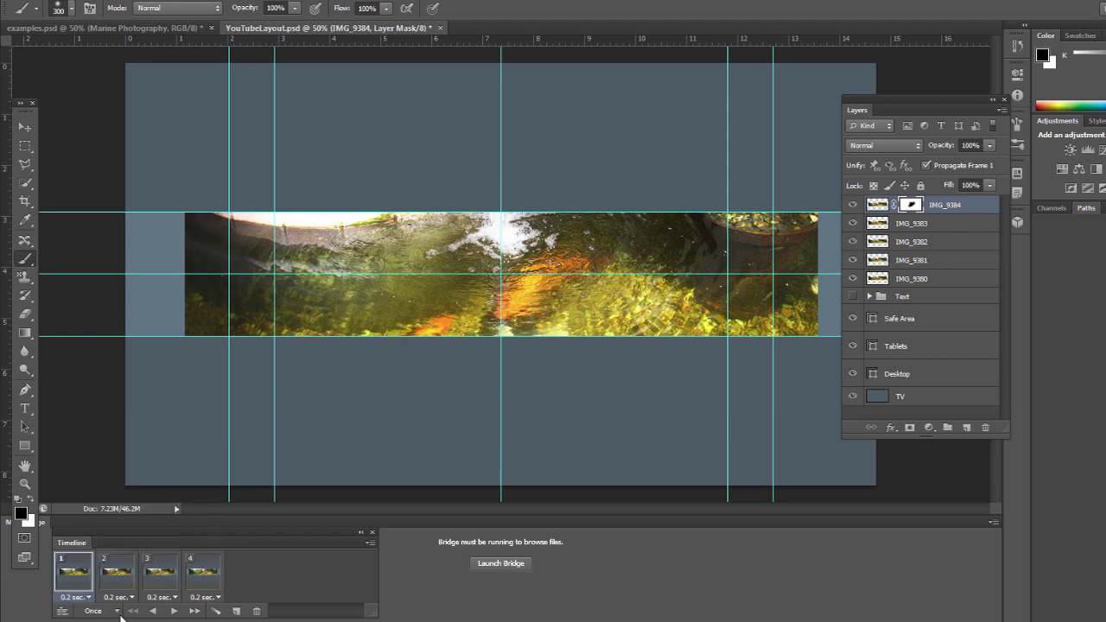
{"action": "left_click", "coordinate": [95, 611]}
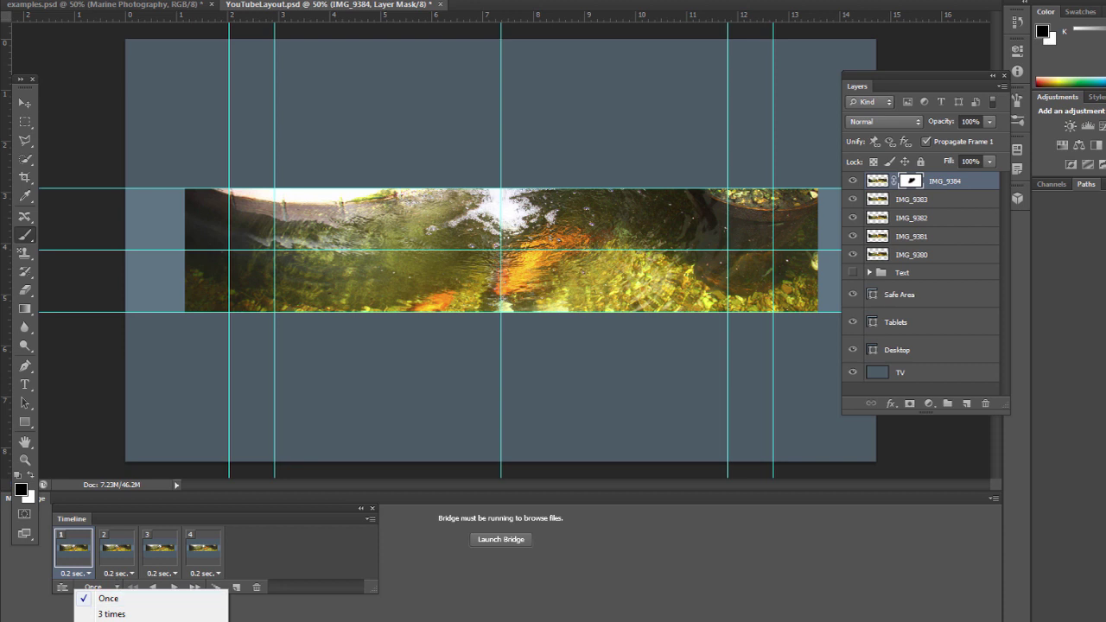
{"action": "left_click", "coordinate": [110, 621]}
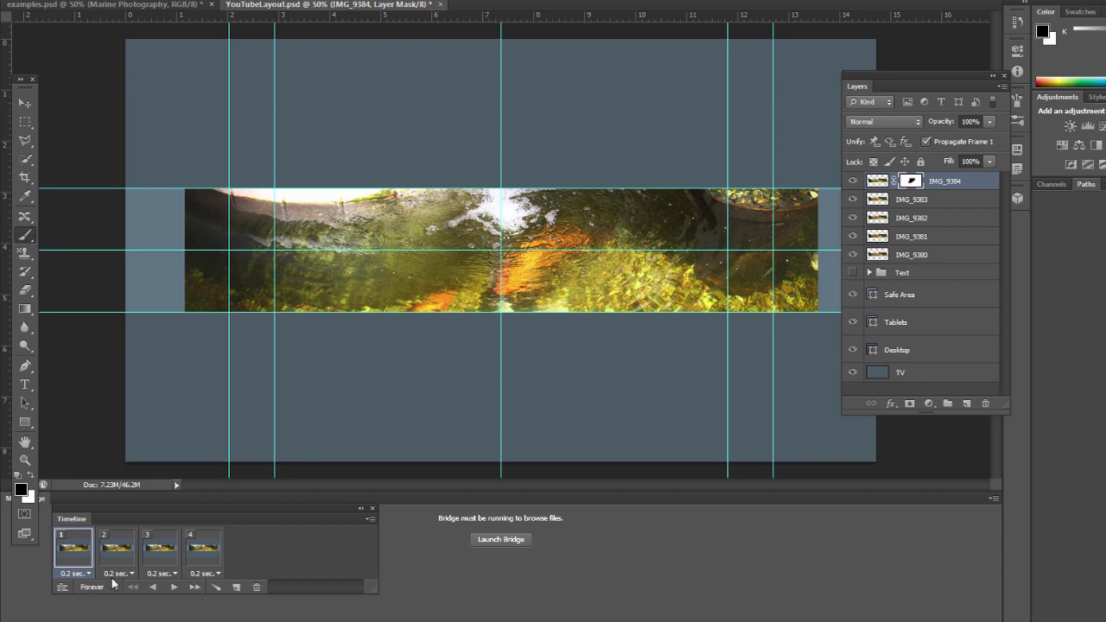
{"action": "left_click", "coordinate": [174, 589]}
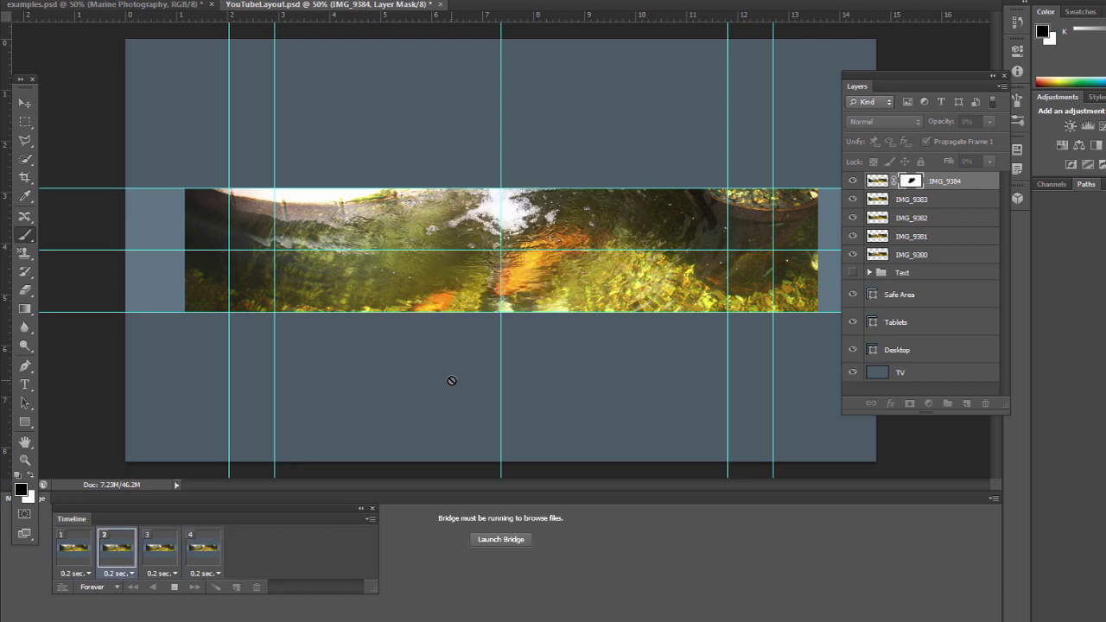
{"action": "left_click", "coordinate": [174, 588]}
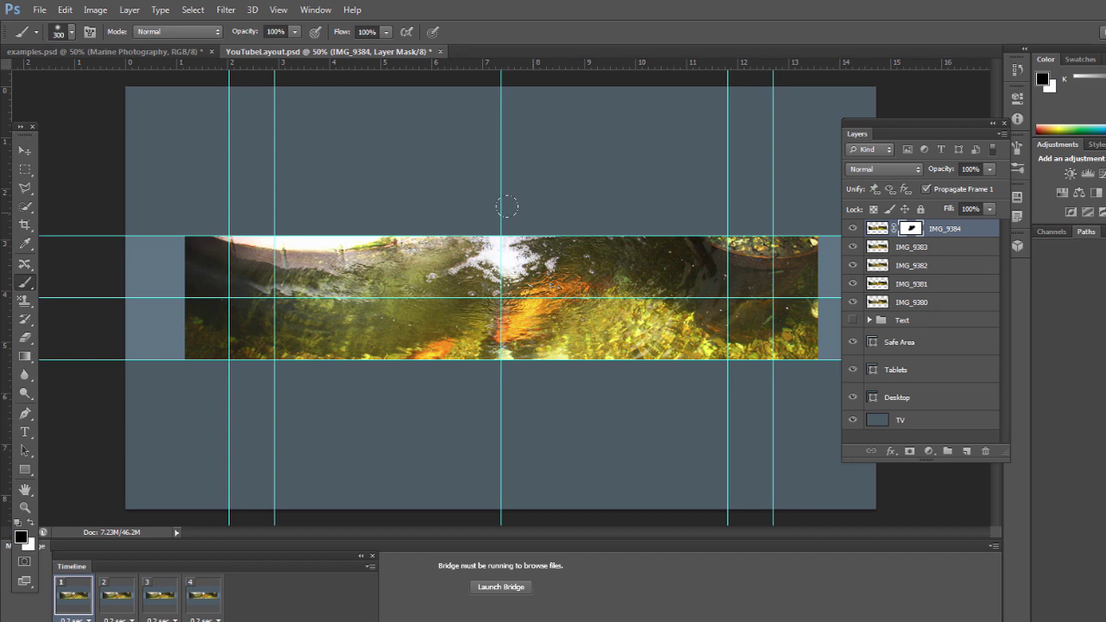
Step: Preview the 2120 × 1192 px animated GIF in Save for Web, play it, then cancel
{"action": "left_click", "coordinate": [40, 9]}
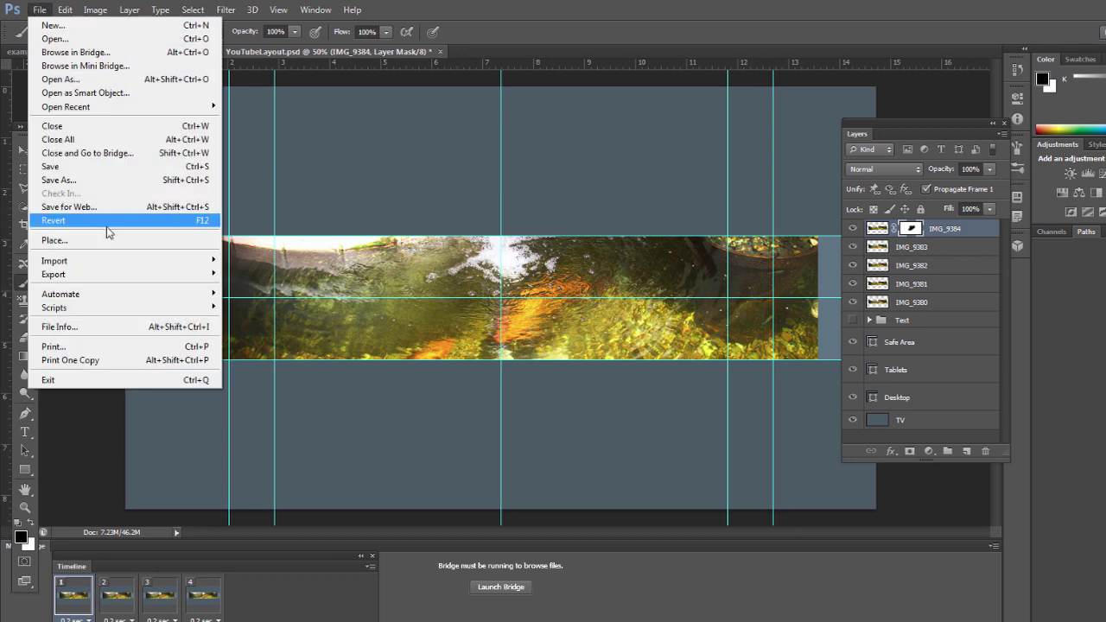
{"action": "left_click", "coordinate": [505, 275]}
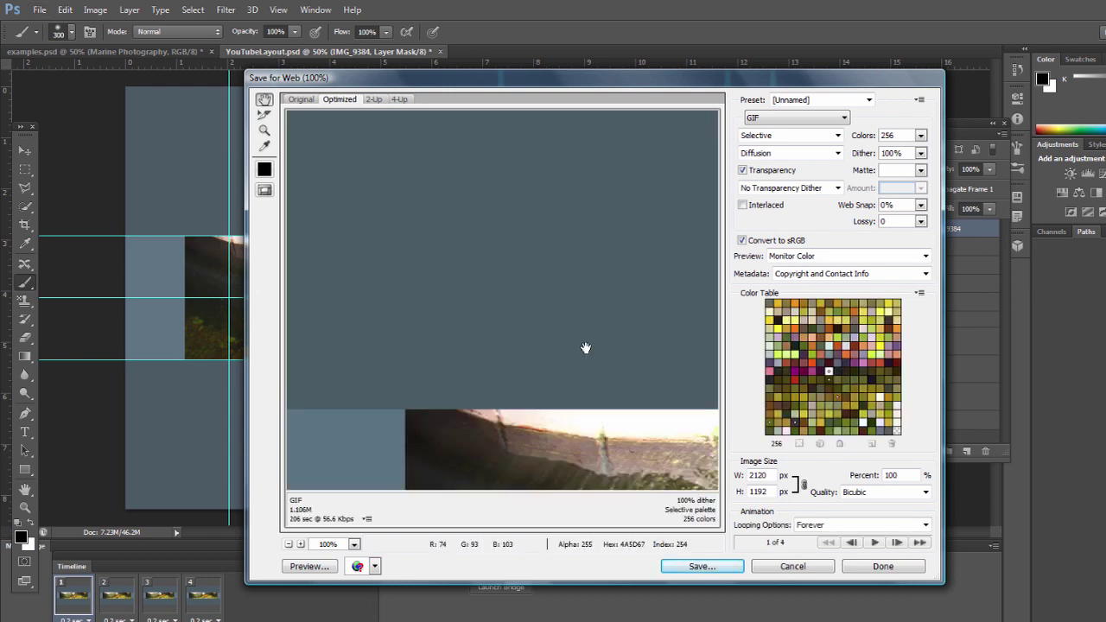
{"action": "left_click_drag", "start_coordinate": [585, 349], "coordinate": [485, 350]}
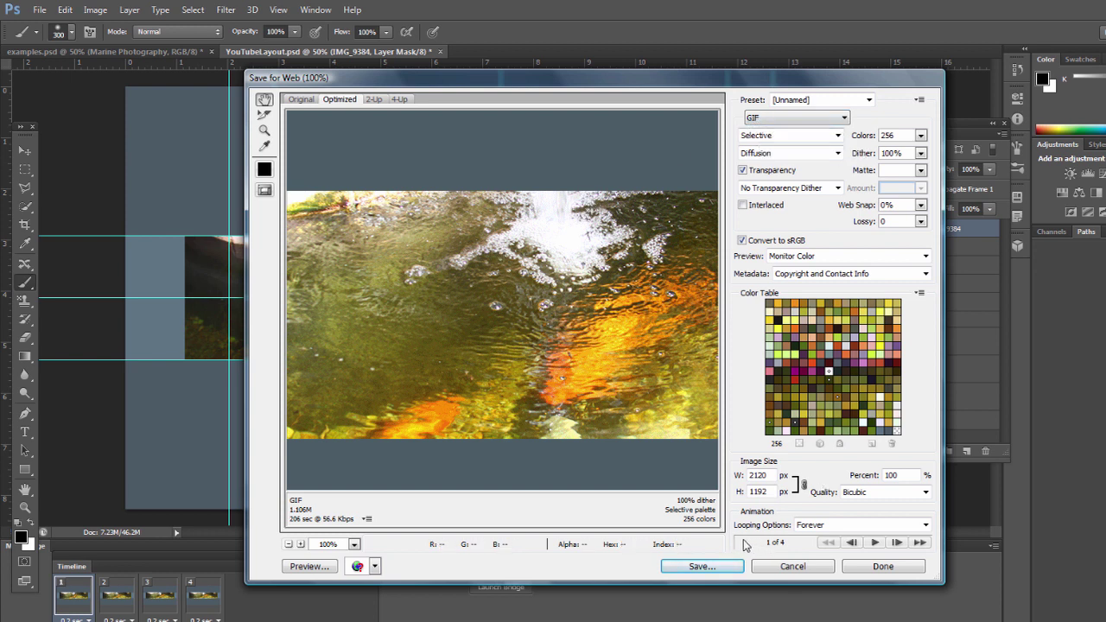
{"action": "left_click", "coordinate": [875, 542]}
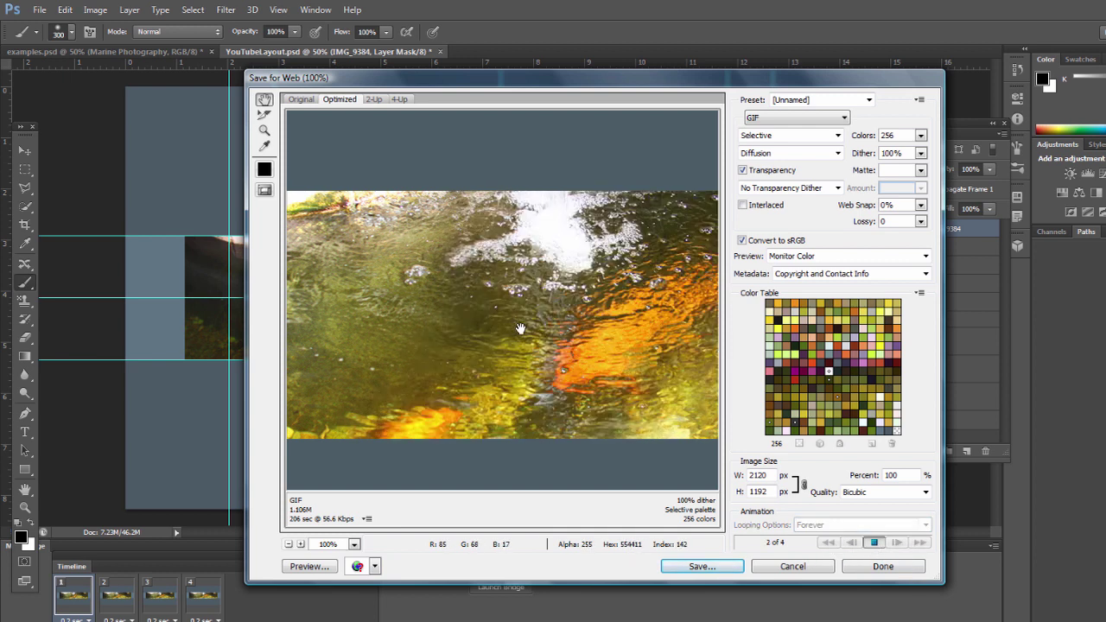
{"action": "left_click", "coordinate": [874, 543]}
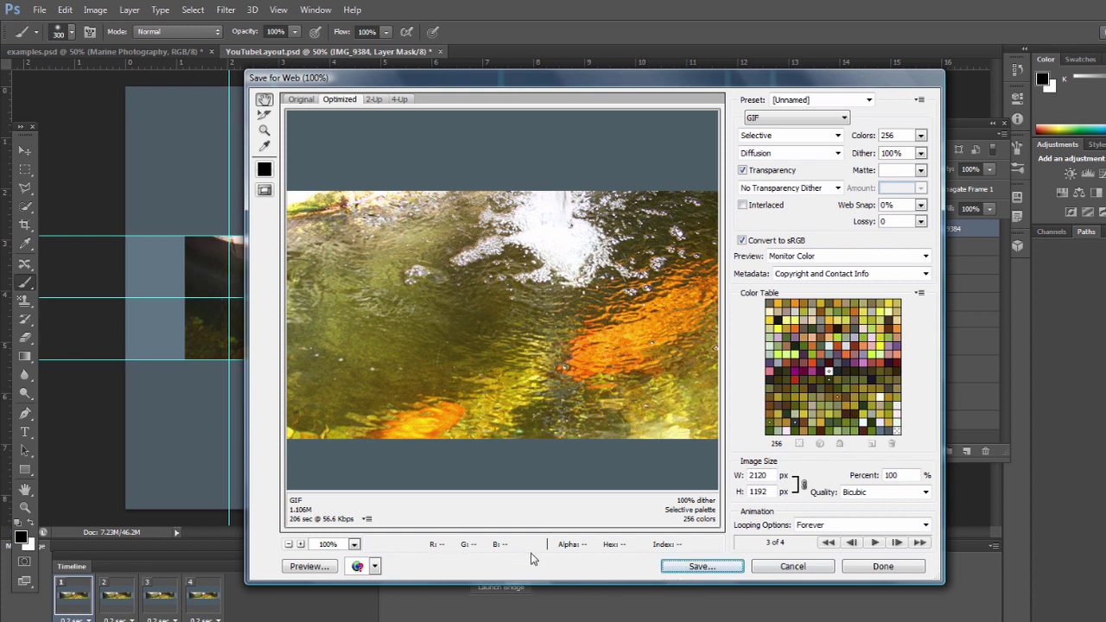
{"action": "left_click", "coordinate": [809, 570]}
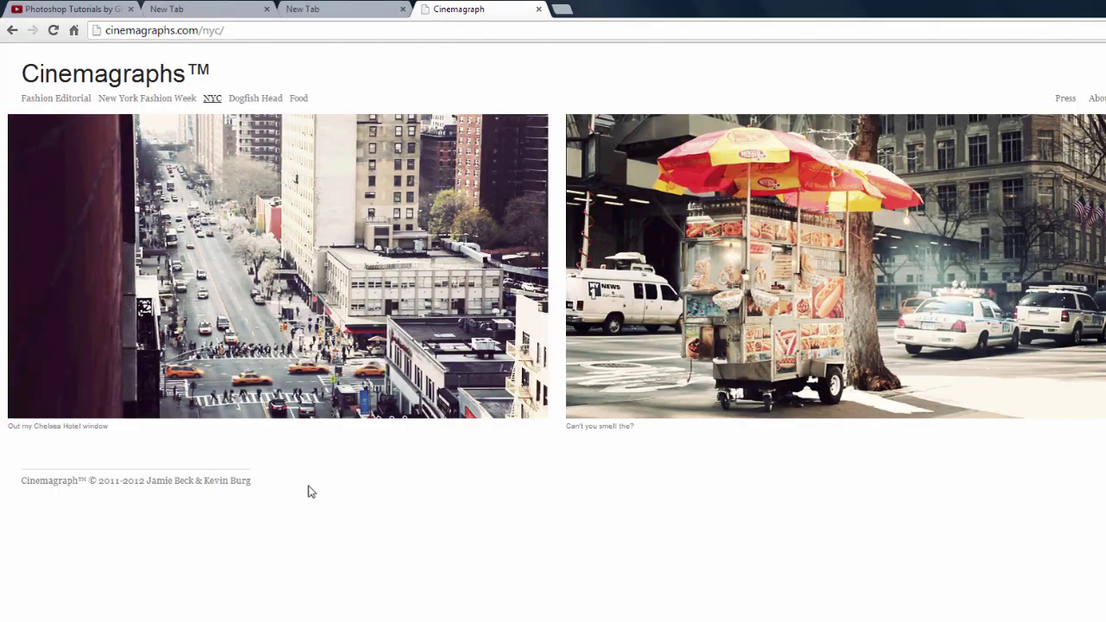
Step: Replace the channel name in the YouTube address with the Team Adventurous username and load it
{"action": "left_click", "coordinate": [103, 9]}
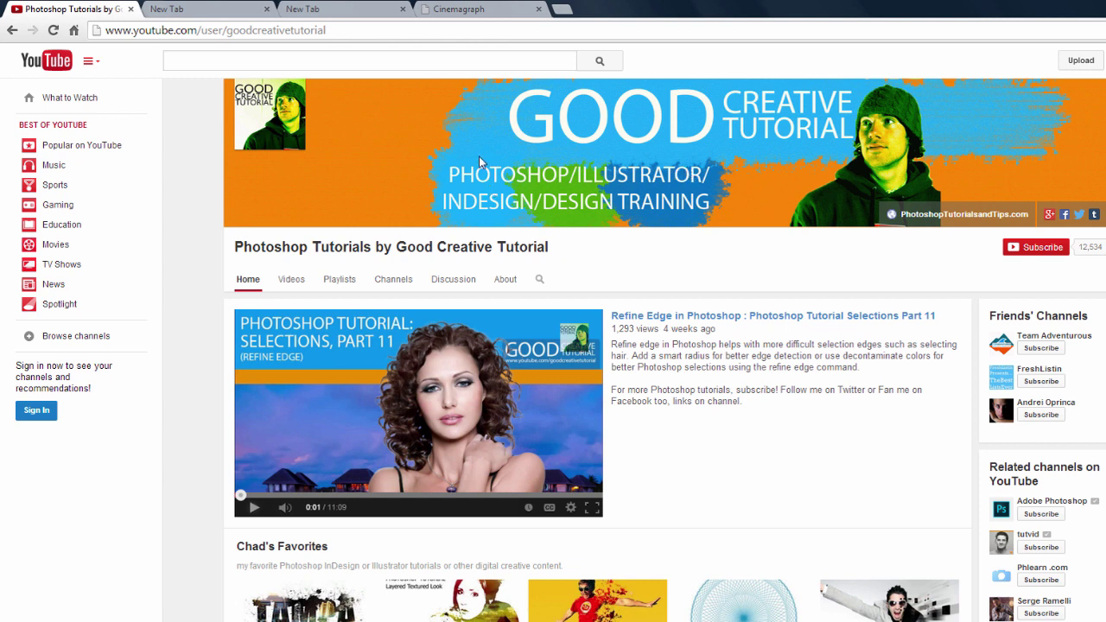
{"action": "left_click", "coordinate": [310, 30]}
{"action": "left_click_drag", "start_coordinate": [227, 30], "coordinate": [408, 31]}
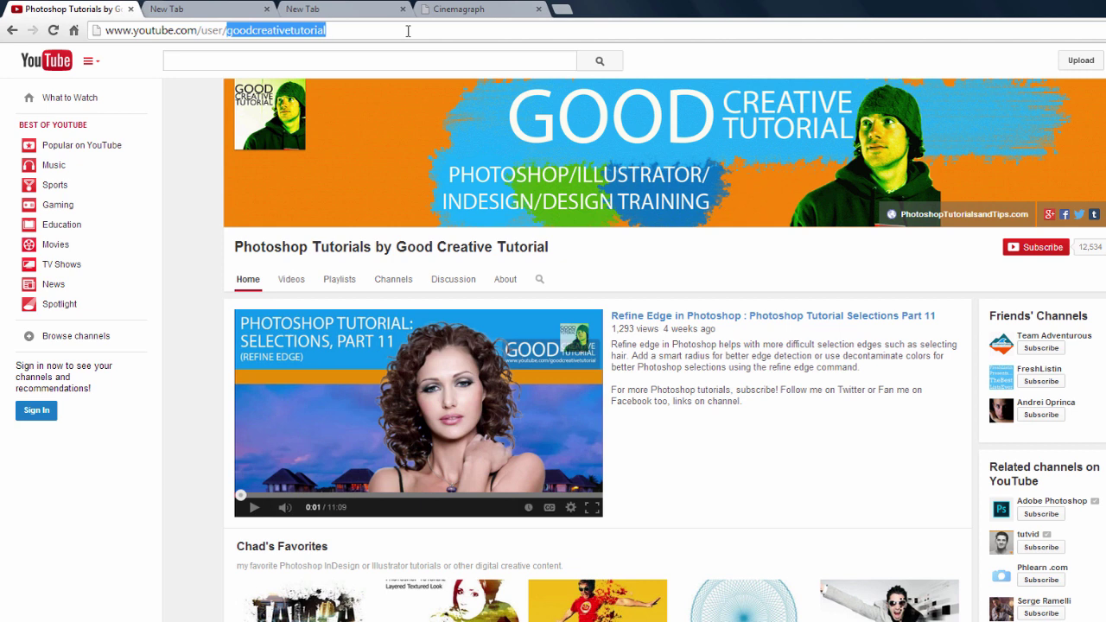
{"action": "type", "text": "teamda"}
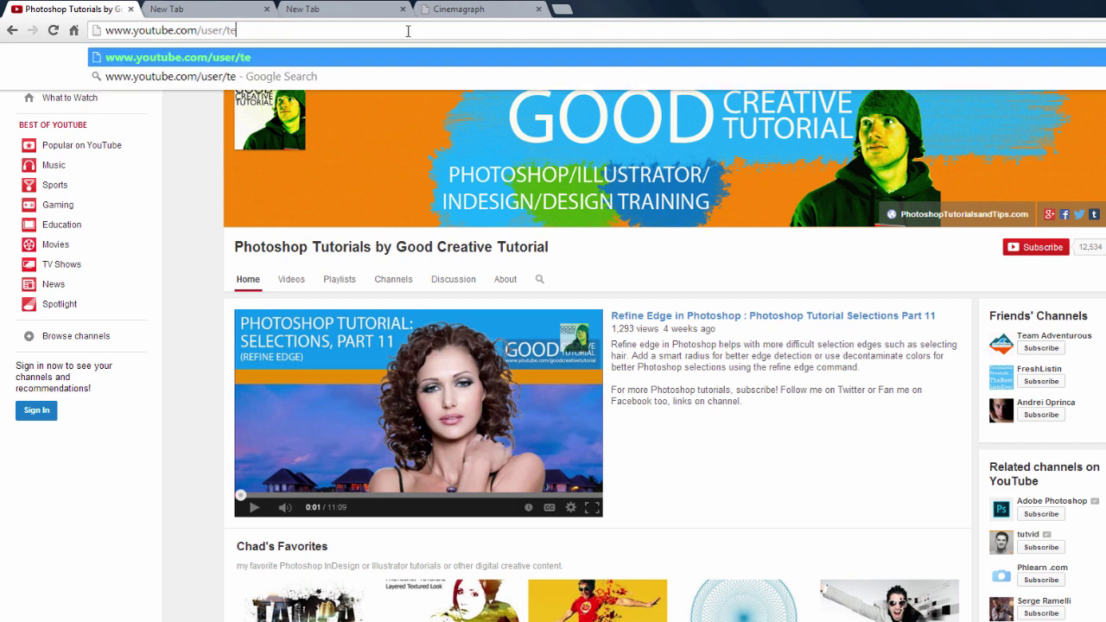
{"action": "key", "text": "BackSpace"}
{"action": "key", "text": "BackSpace"}
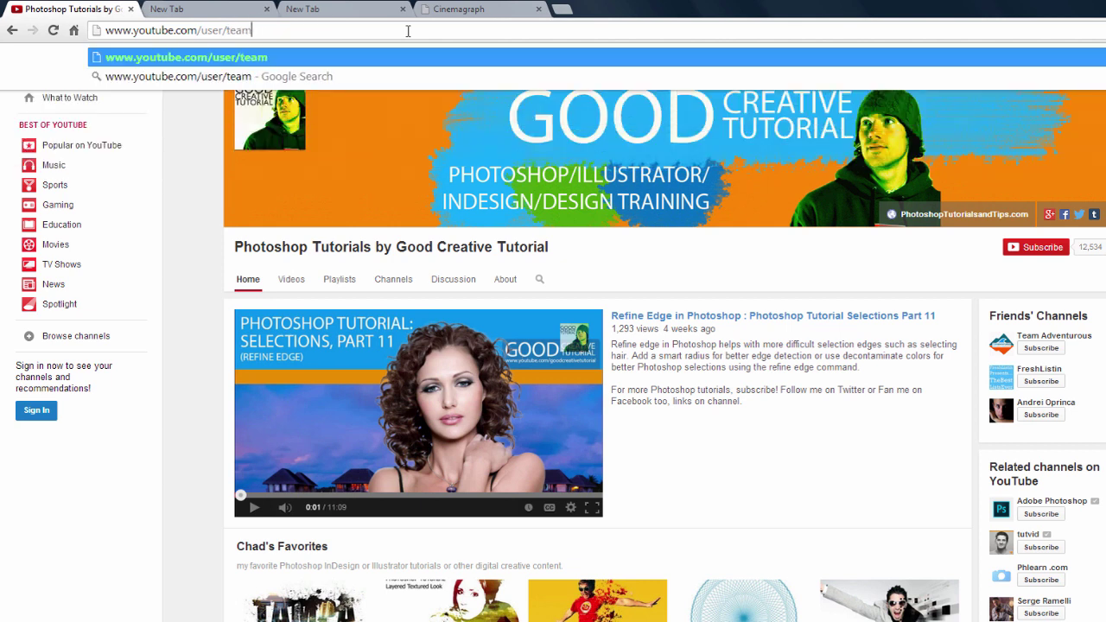
{"action": "type", "text": "adven"}
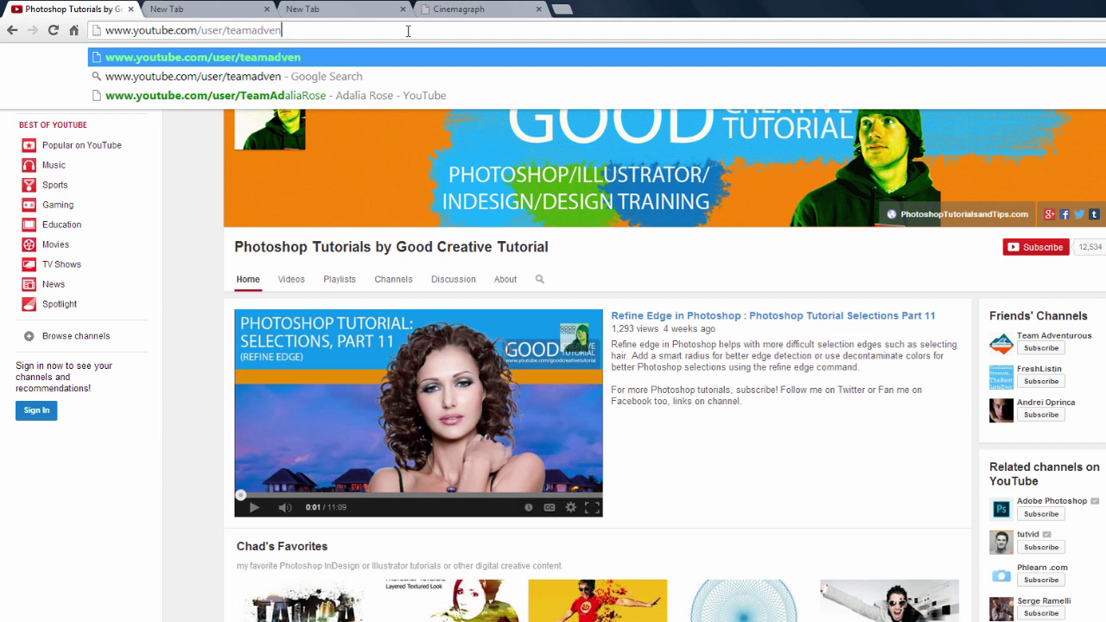
{"action": "type", "text": "turousvideo"}
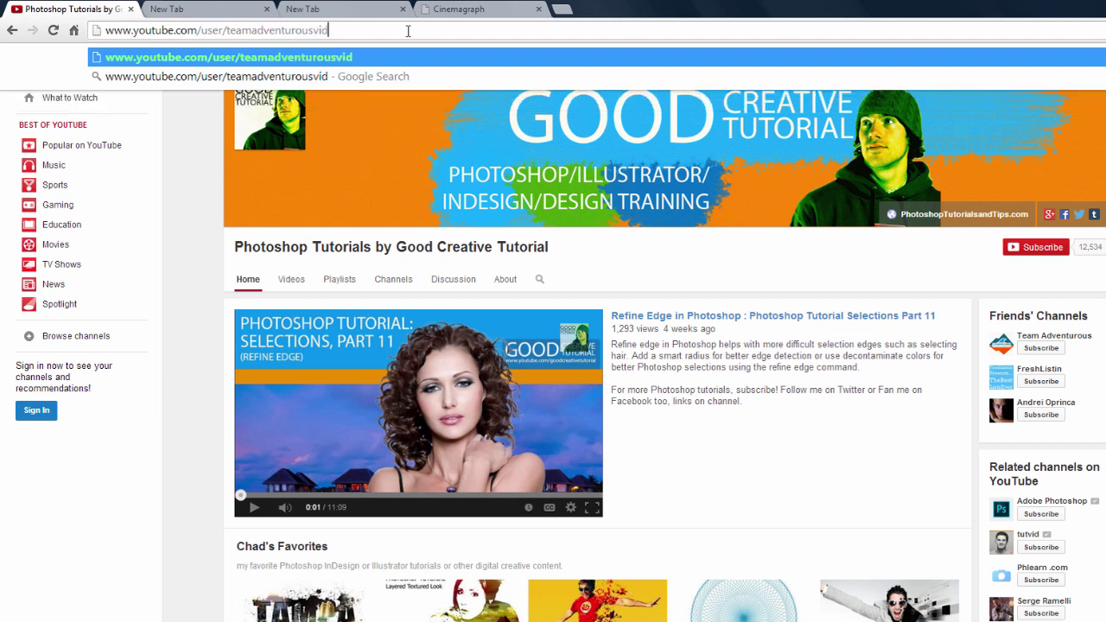
{"action": "key", "text": "Return"}
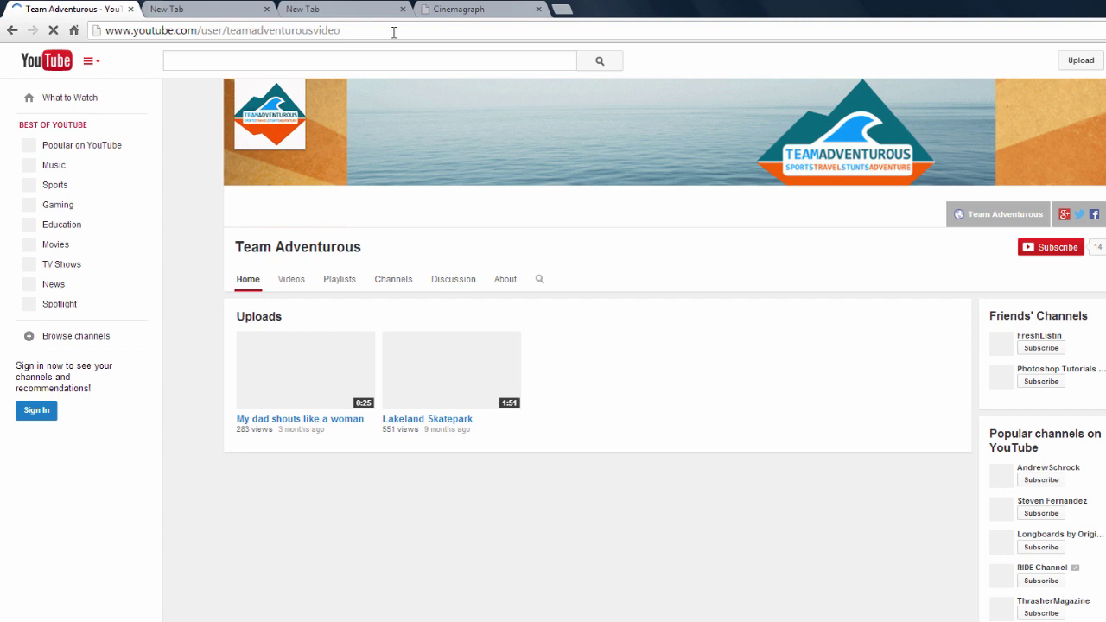